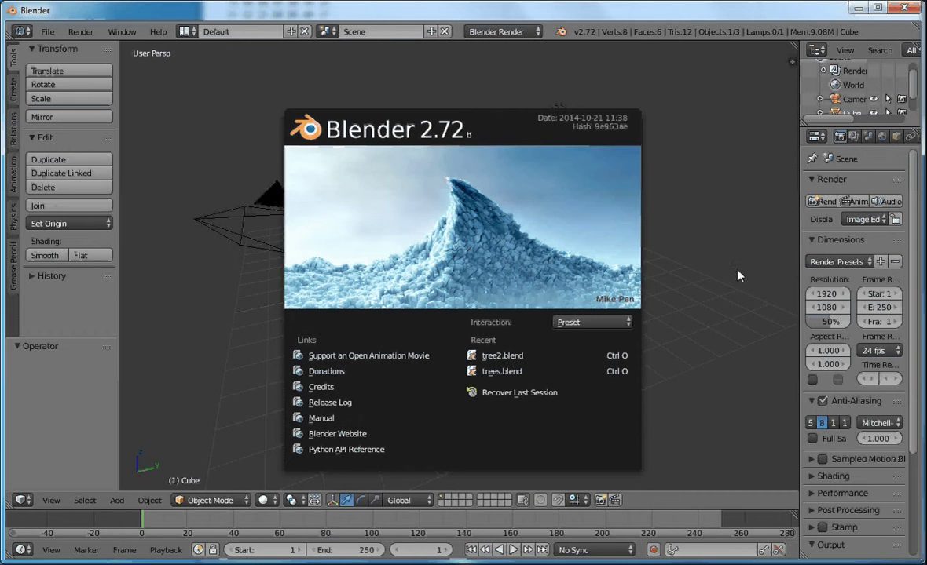
- Dismiss the splash screen, select the lamp and the camera in turn, and render the default scene
left_click(680, 248)
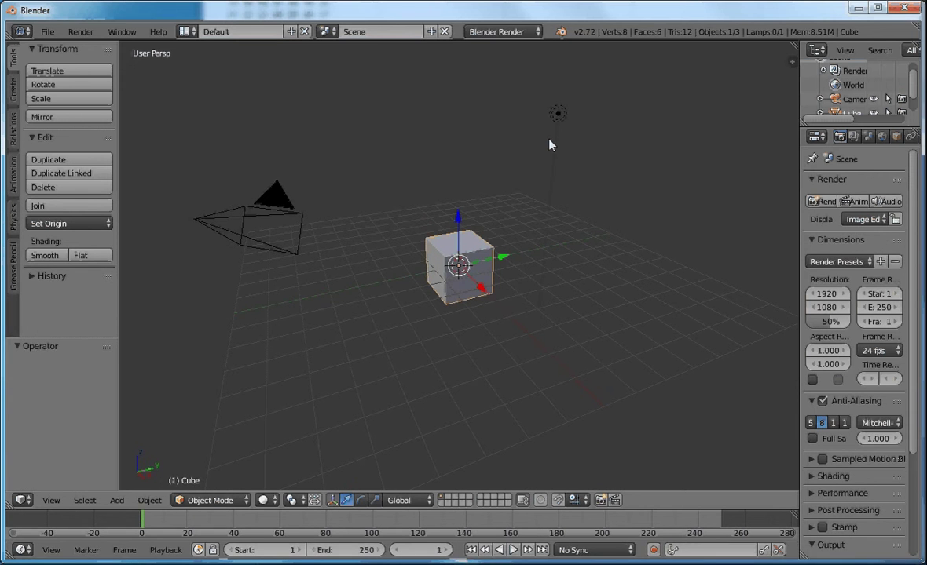
right_click(558, 114)
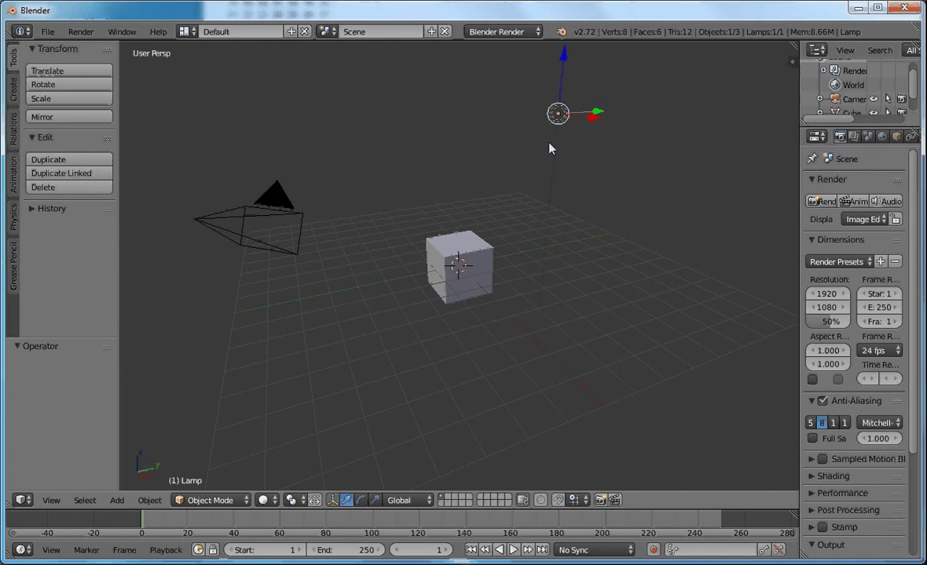
right_click(243, 220)
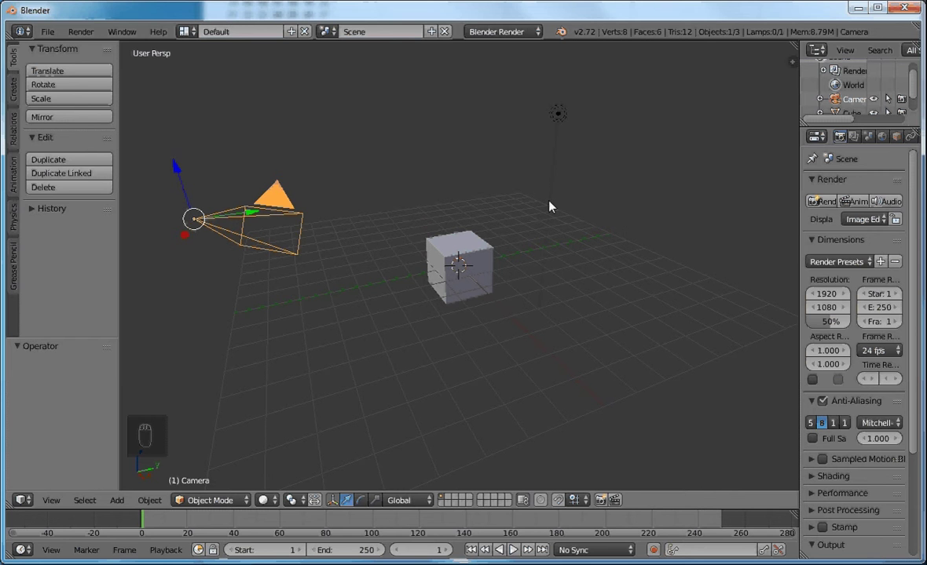
key("F12")
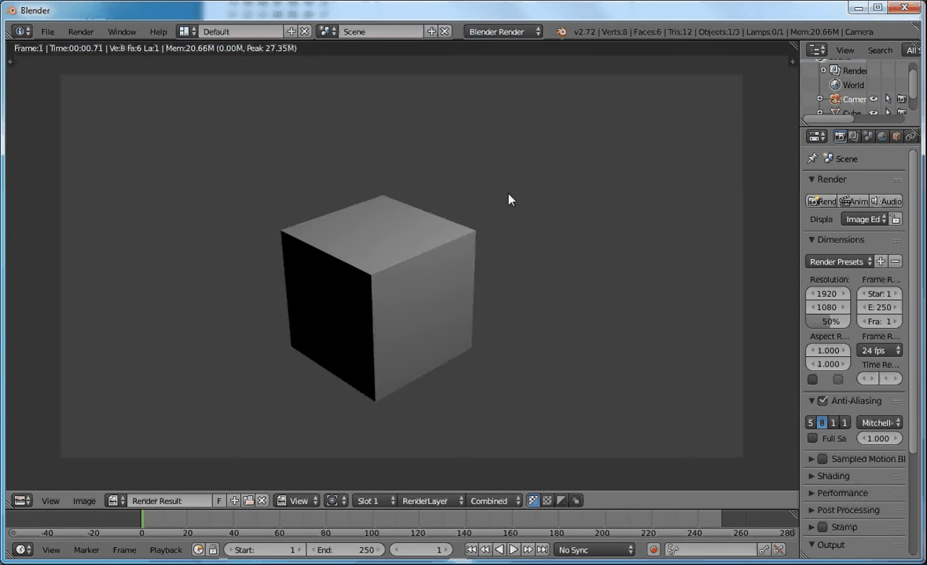
key("Escape")
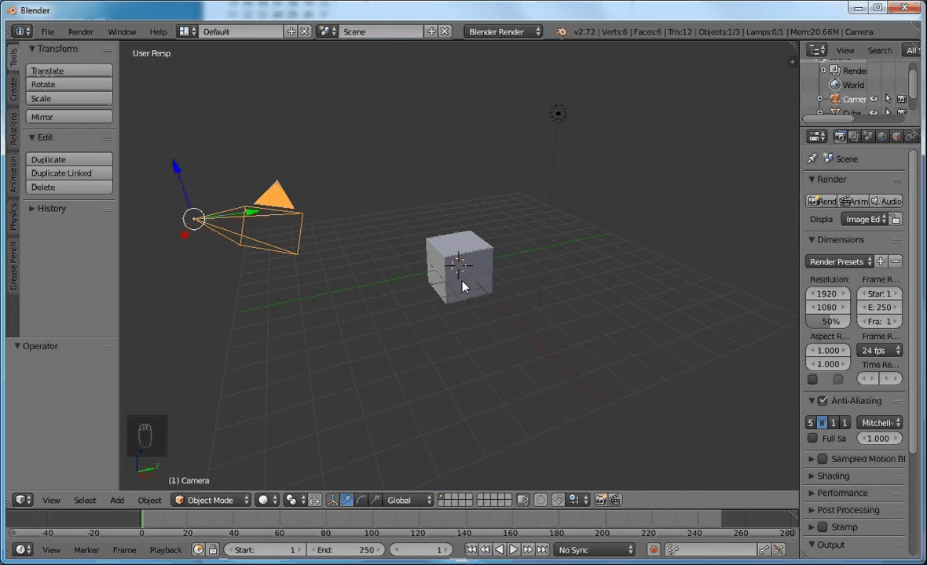
scroll(463, 314, "up", 8)
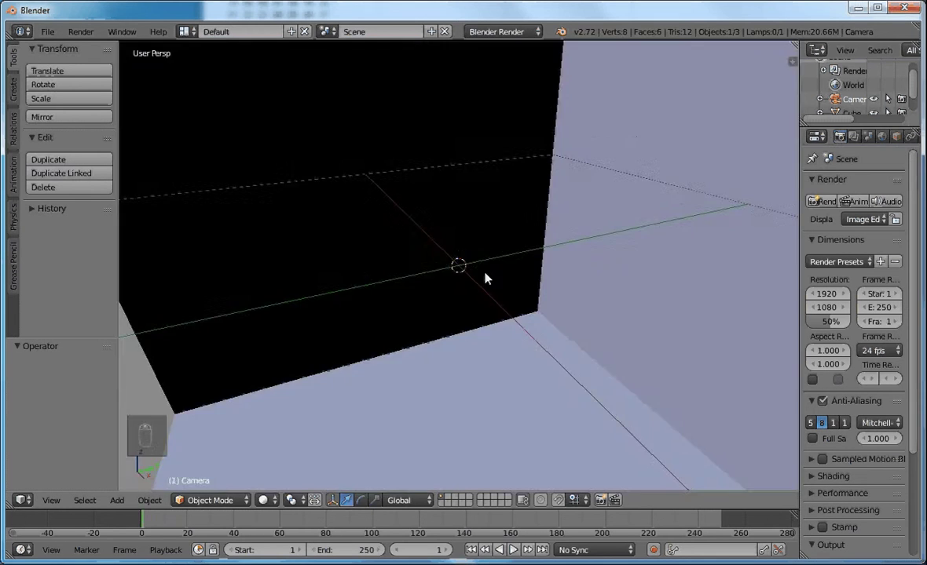
scroll(472, 267, "down", 10)
scroll(485, 278, "up", 5)
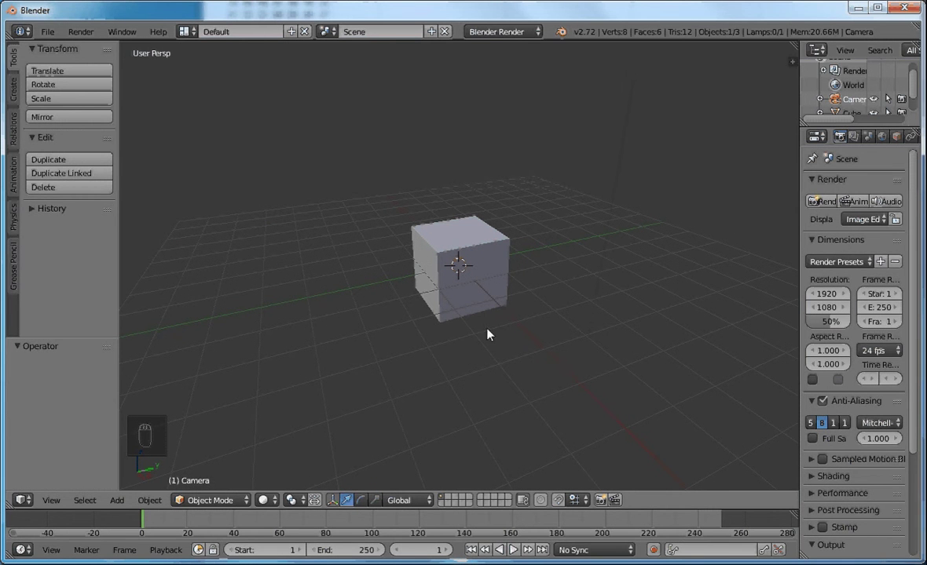
scroll(504, 313, "down", 4)
mouse_move(511, 292)
middle_mouse_down()
mouse_move(283, 258)
mouse_move(356, 157)
mouse_move(616, 215)
mouse_move(631, 326)
mouse_move(381, 308)
mouse_move(463, 223)
mouse_move(540, 300)
mouse_move(467, 302)
mouse_move(463, 267)
mouse_move(498, 293)
middle_mouse_up()
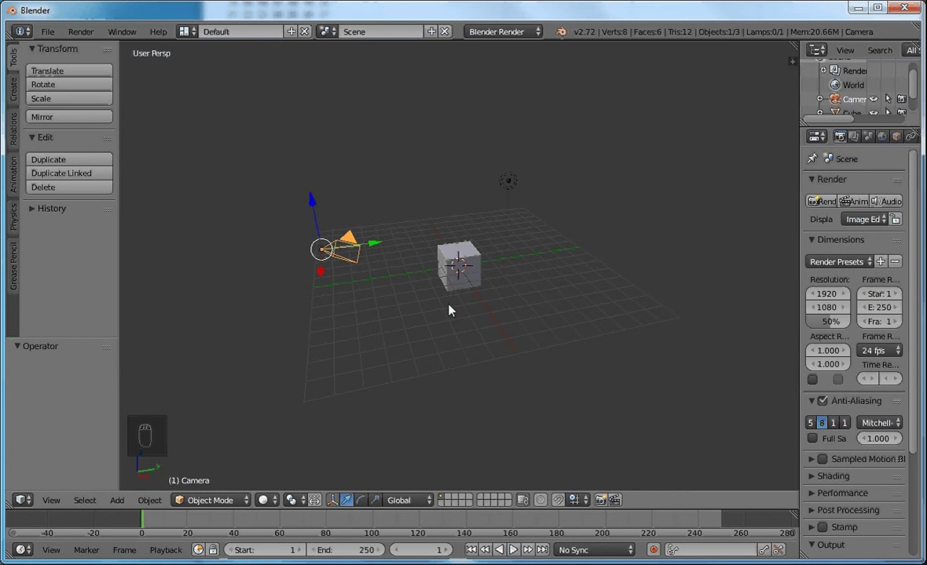
- Move the cube about 4.2 units along the X axis and render the scene to check its framing
scroll(439, 306, "up", 3)
right_click(475, 281)
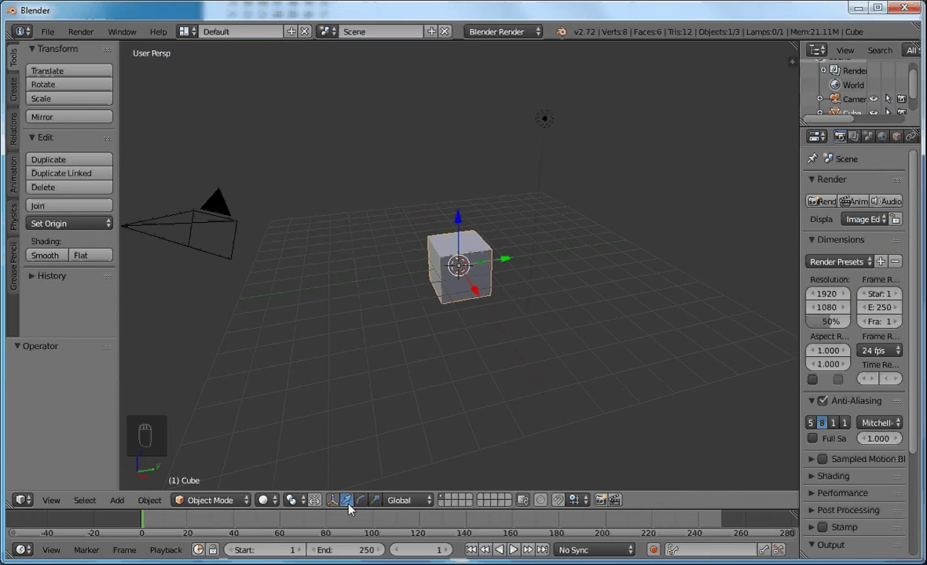
left_click_drag(514, 257, 550, 352)
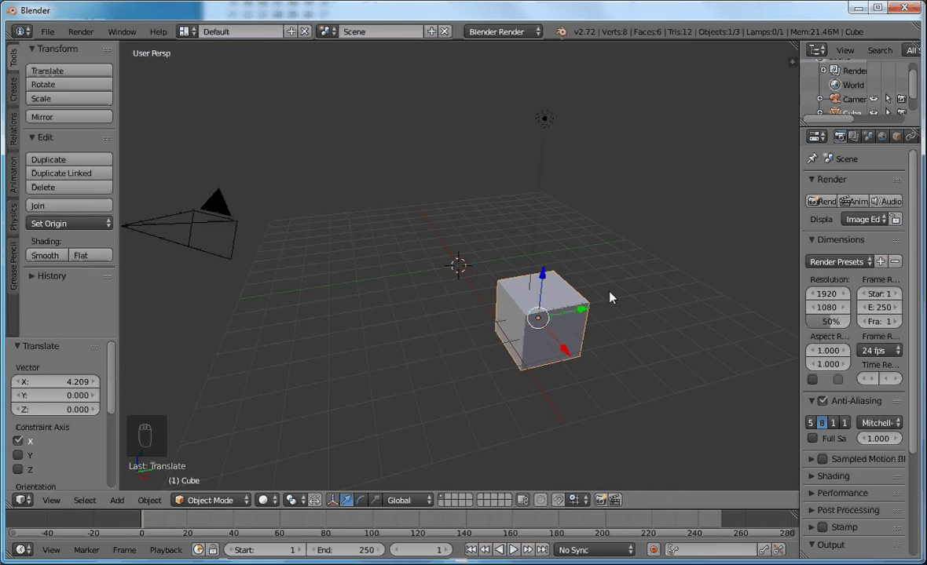
key("F12")
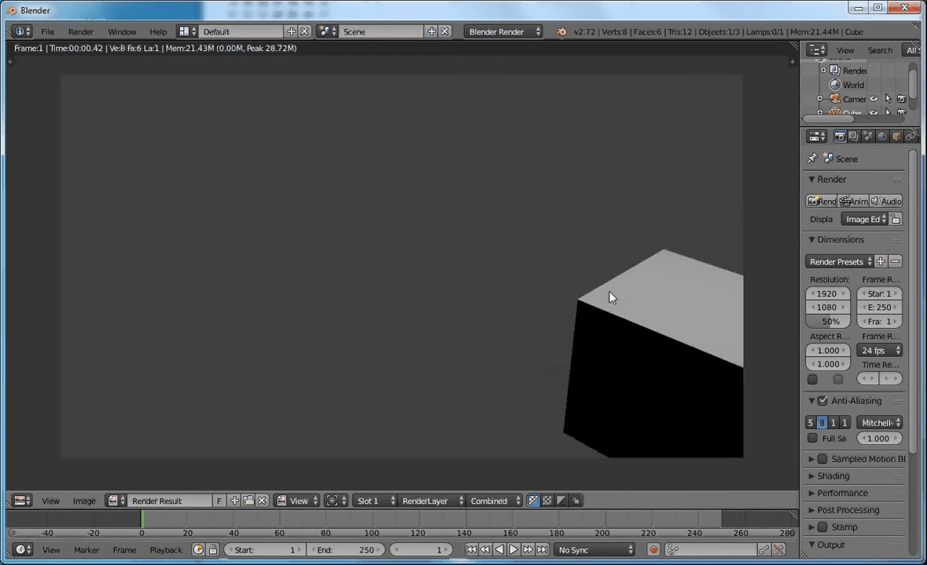
key("Escape")
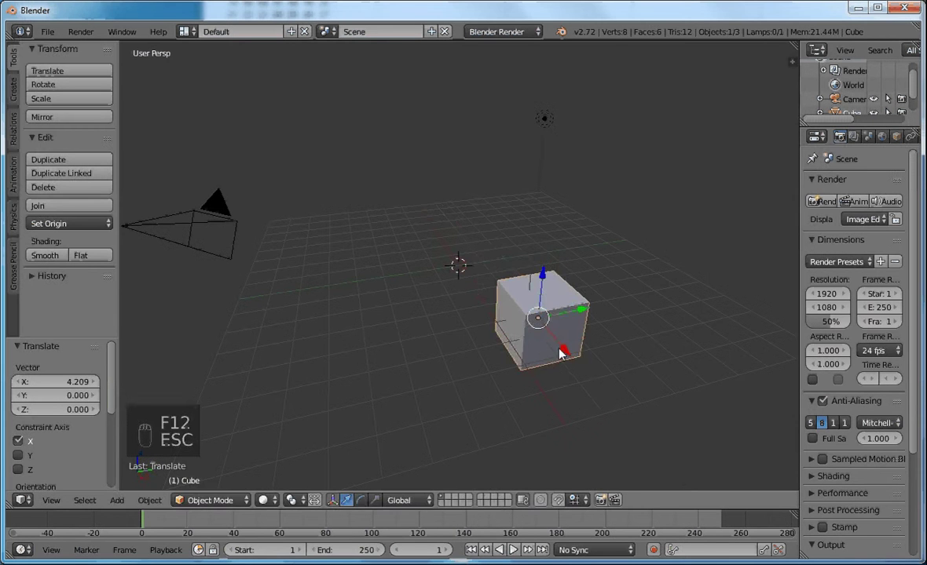
- Move the cube back along the X axis by about 4.98 units, and forward again by about 0.54
left_click(525, 284)
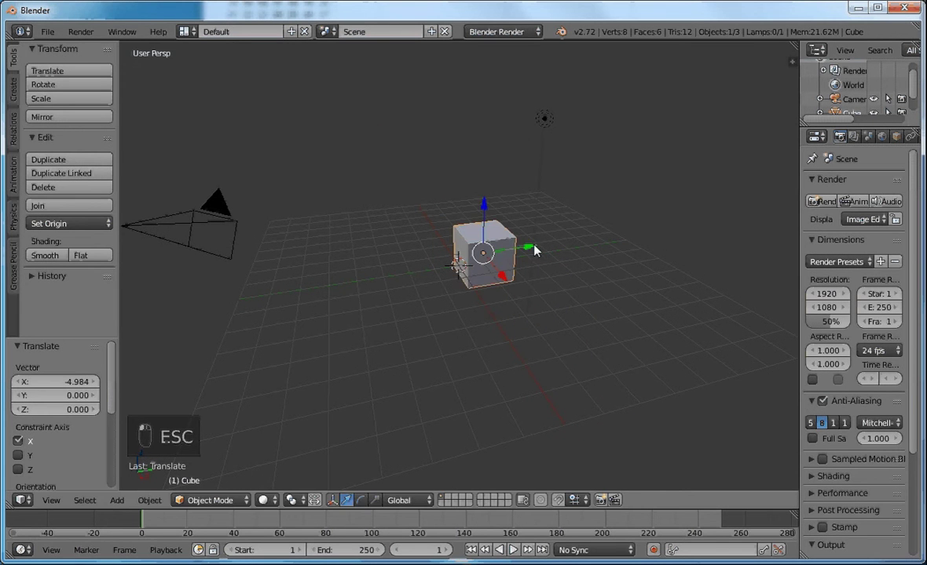
left_click_drag(533, 249, 503, 277)
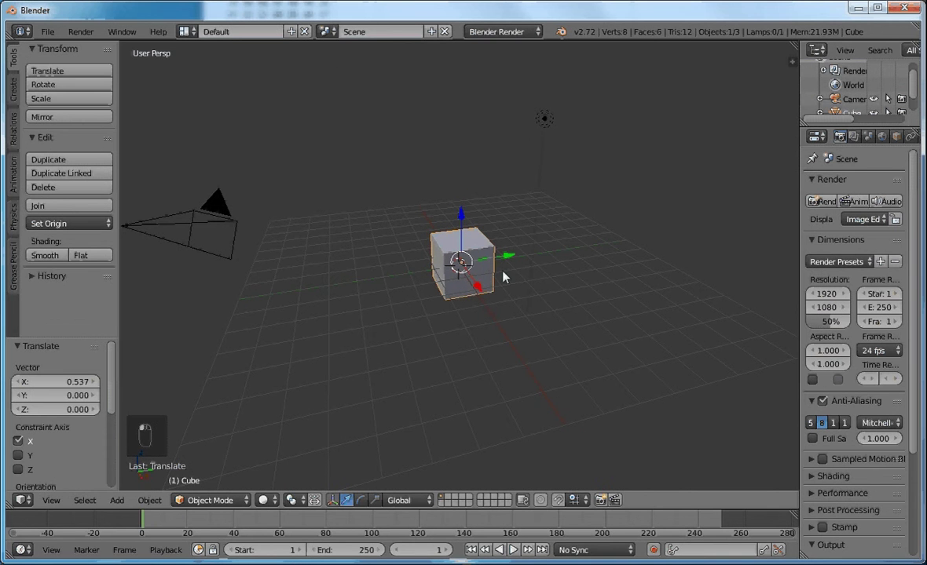
- Scale the cube into a thin post, by a factor of about 0.195 along Y and 0.212 along X
left_click(377, 501)
scroll(483, 250, "up", 5)
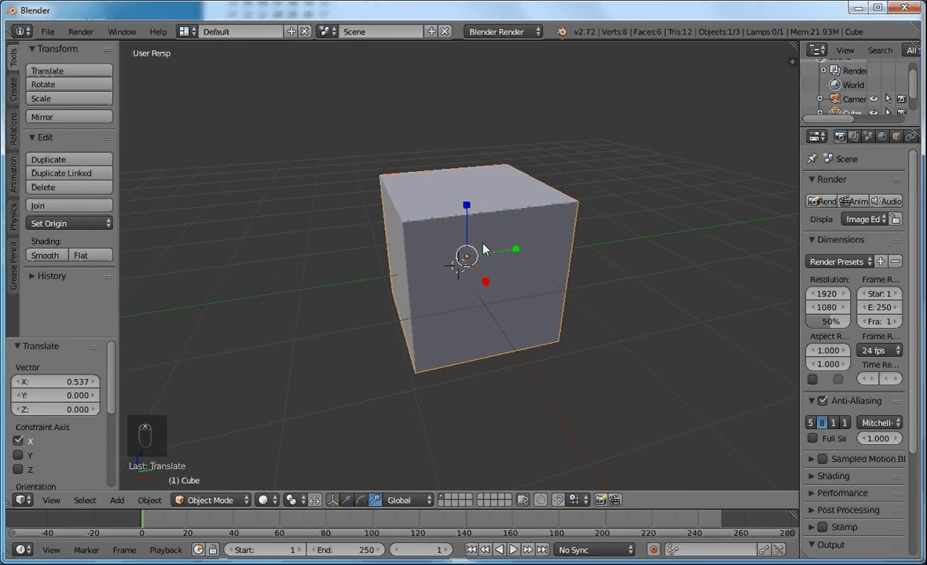
scroll(515, 259, "down", 4)
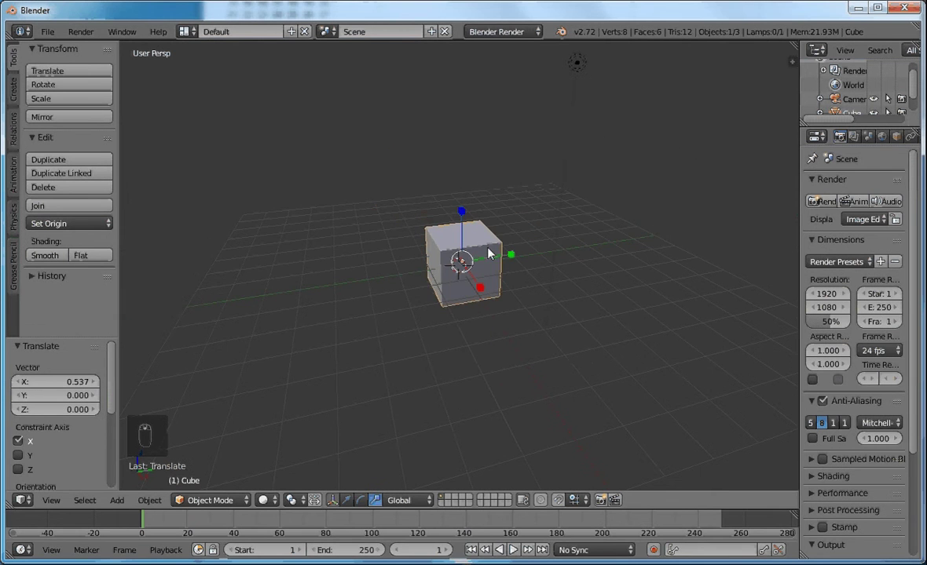
scroll(494, 256, "down", 2)
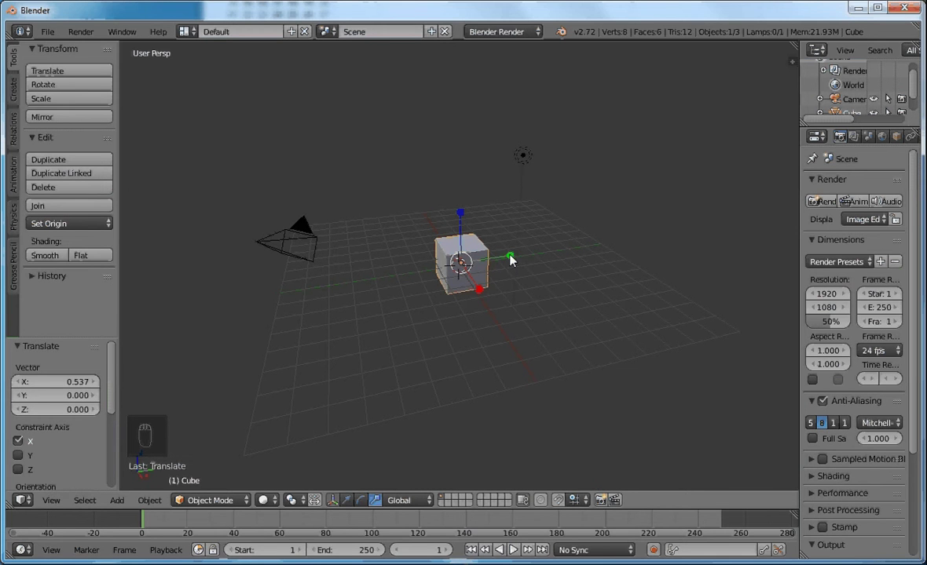
key("s")
key("y")
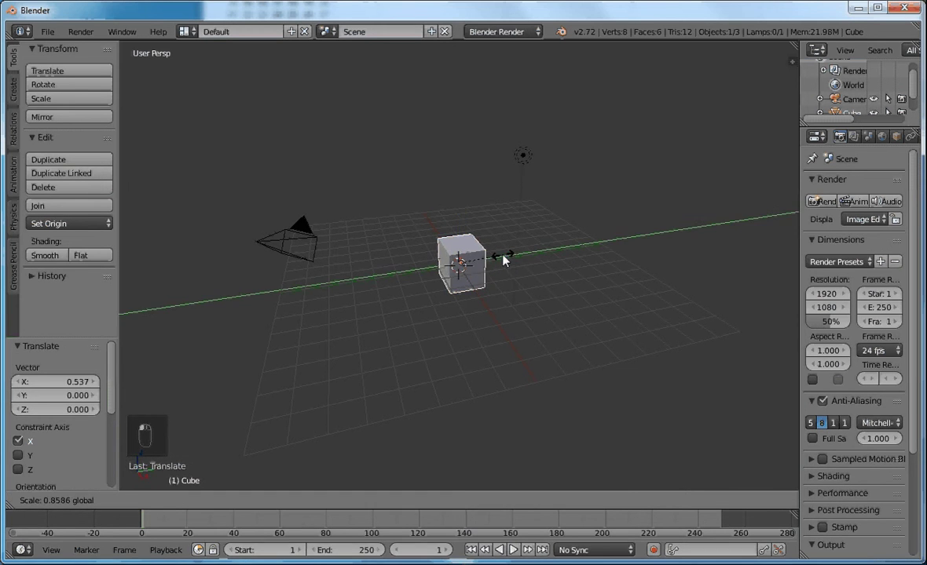
left_click(465, 261)
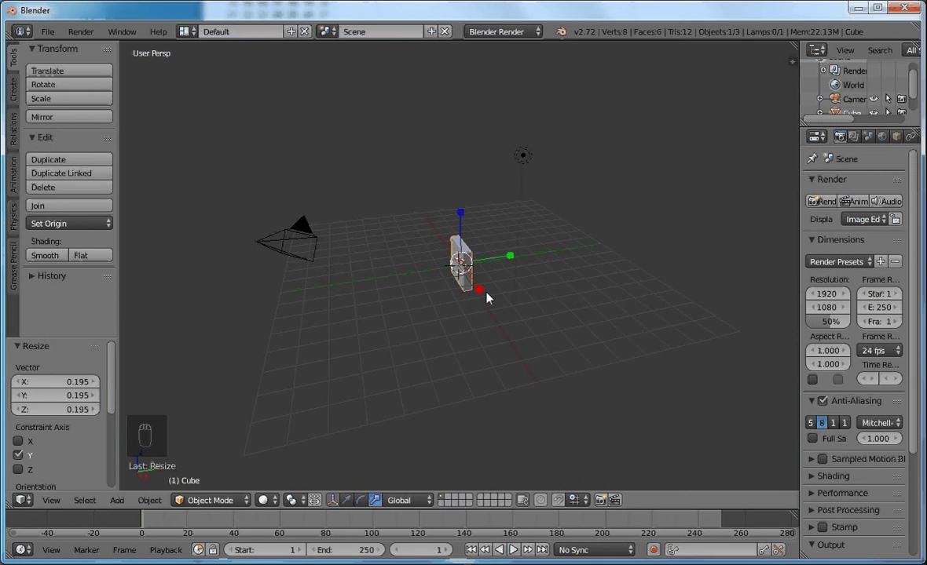
key("s")
key("x")
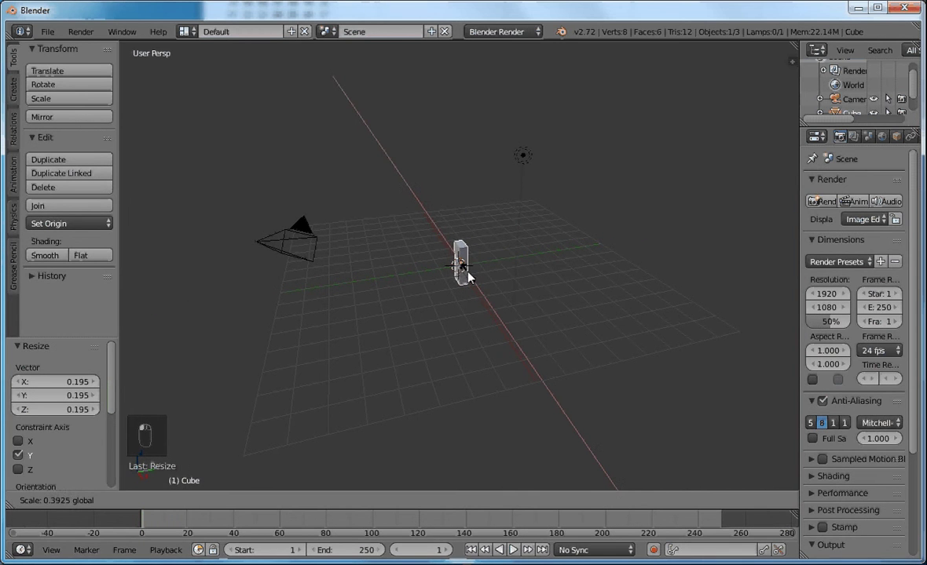
left_click(468, 271)
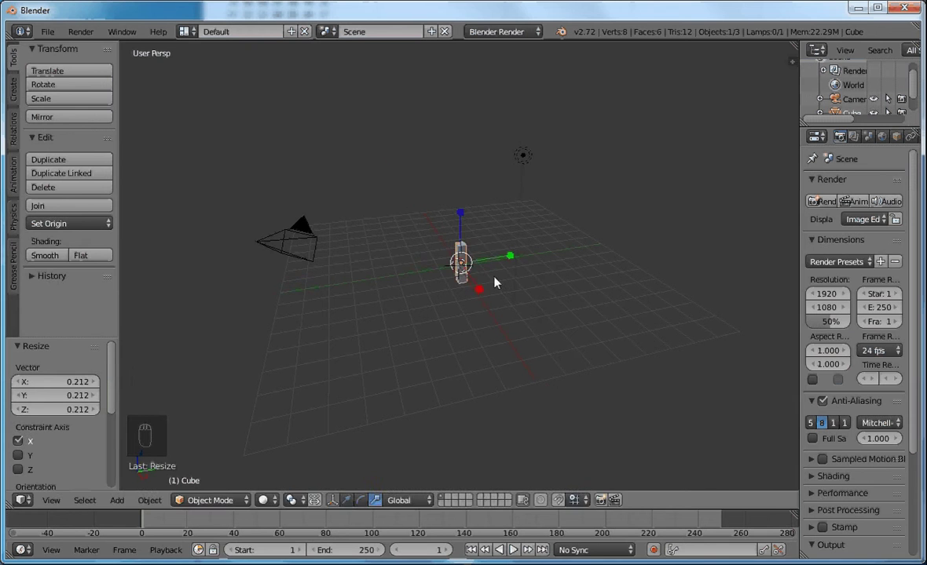
- Stretch the post along the Z axis by a factor of about 1.5 and render the scene
key("s")
key("z")
left_click(463, 197)
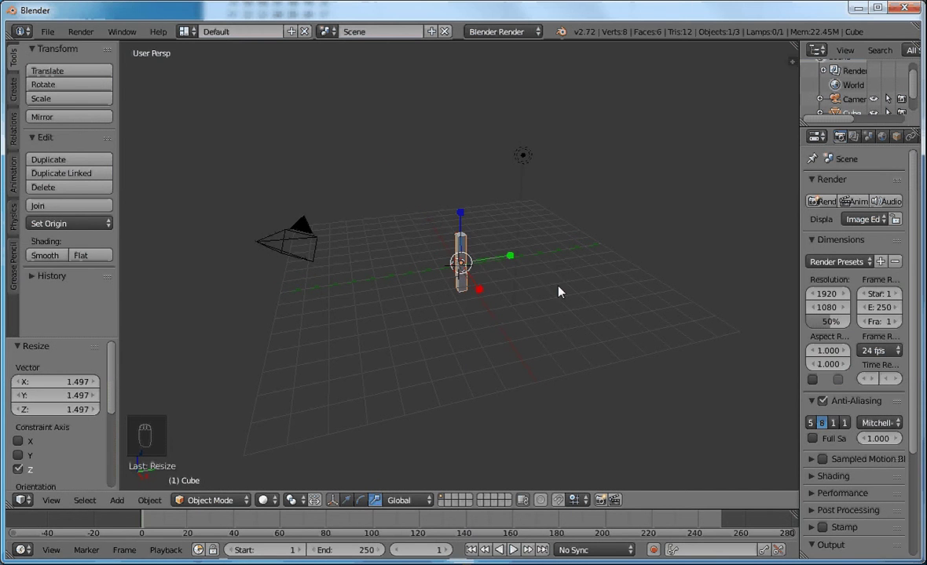
middle_click_drag(558, 292, 438, 270)
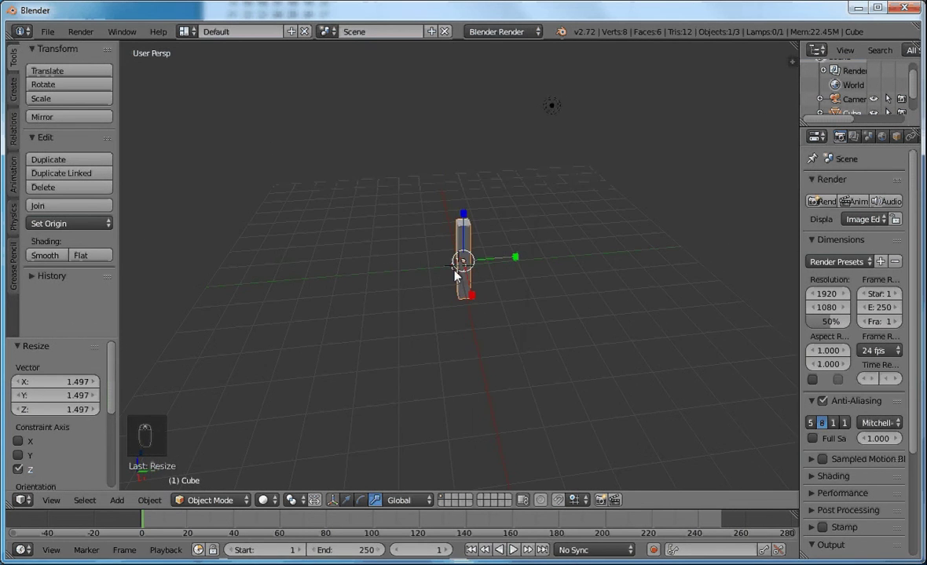
key("F12")
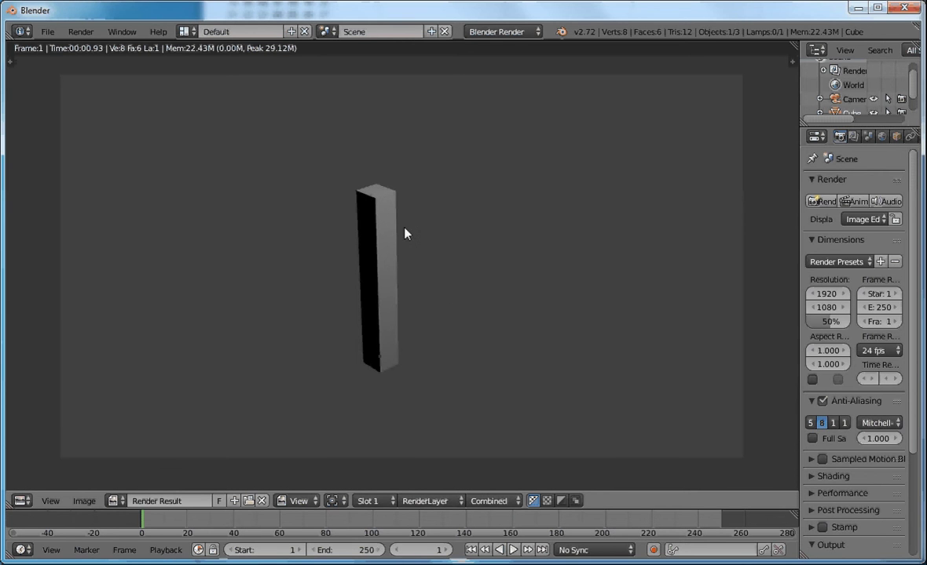
key("Escape")
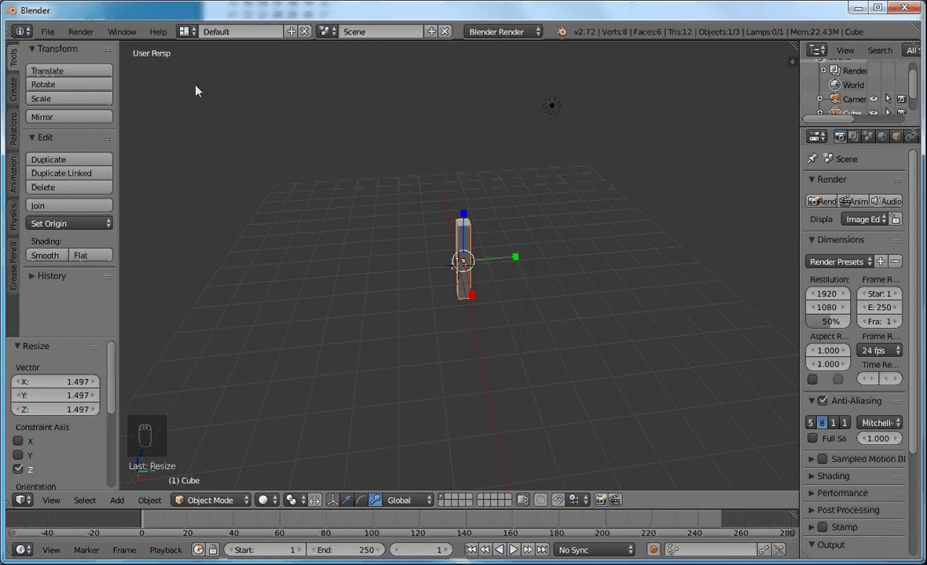
- Add a second cube with radius 1 at the origin and scale it by about 1.155 along the Y axis
left_click(16, 94)
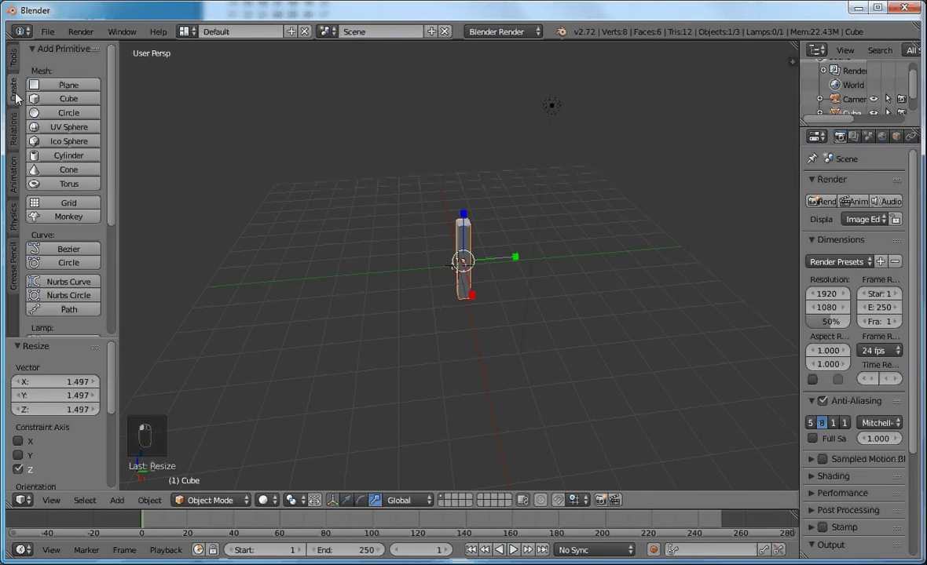
left_click(79, 100)
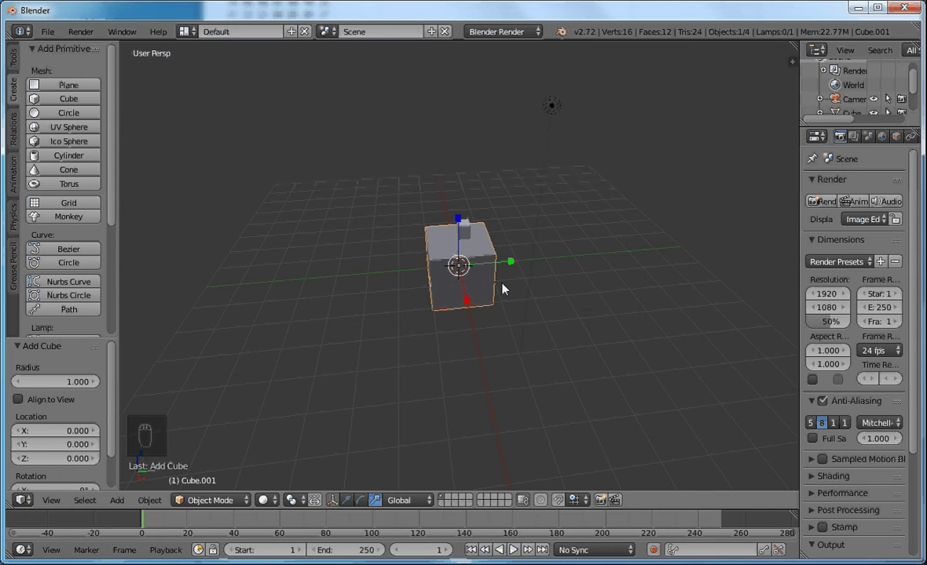
key("s")
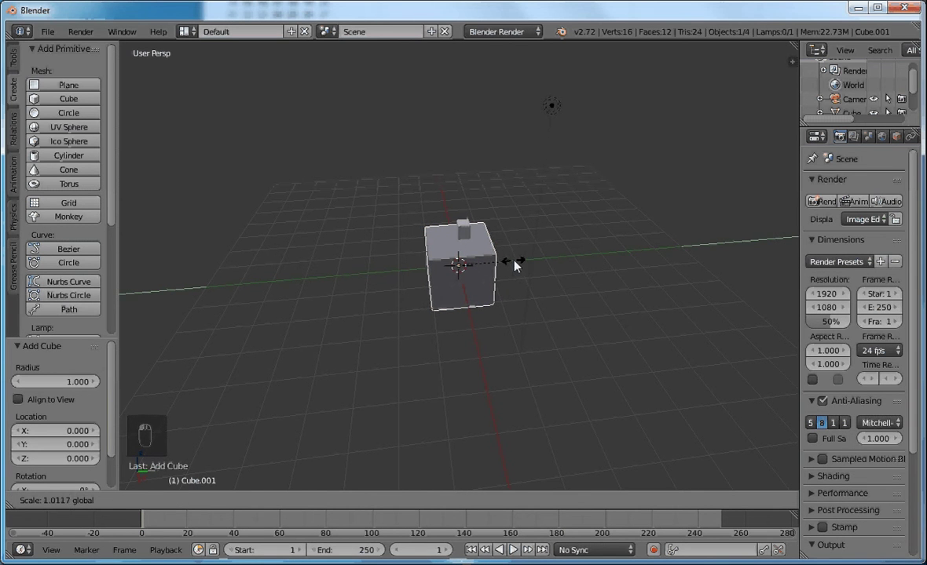
left_click(521, 262)
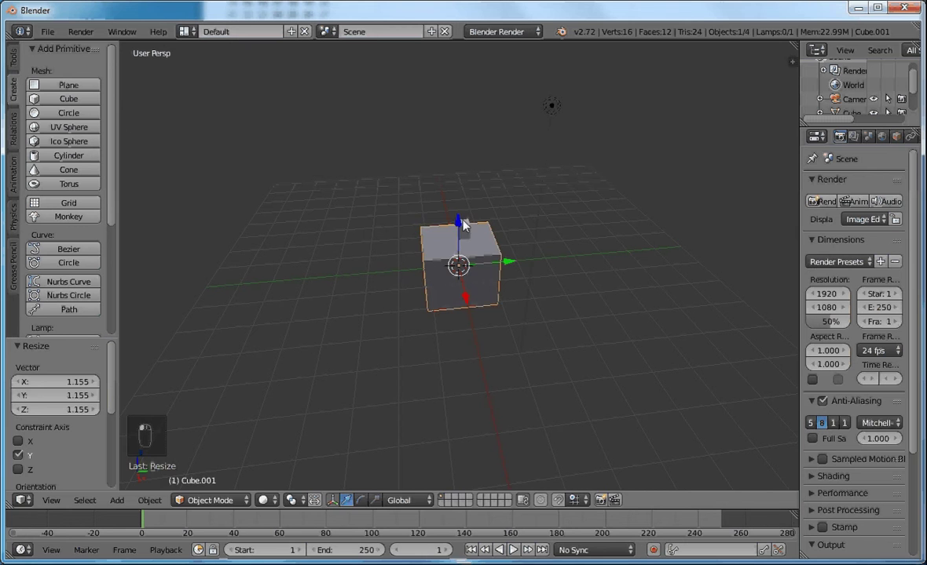
- Raise the second cube about 2.03 units along the Z axis onto the post and render the scene
left_click_drag(458, 220, 456, 168)
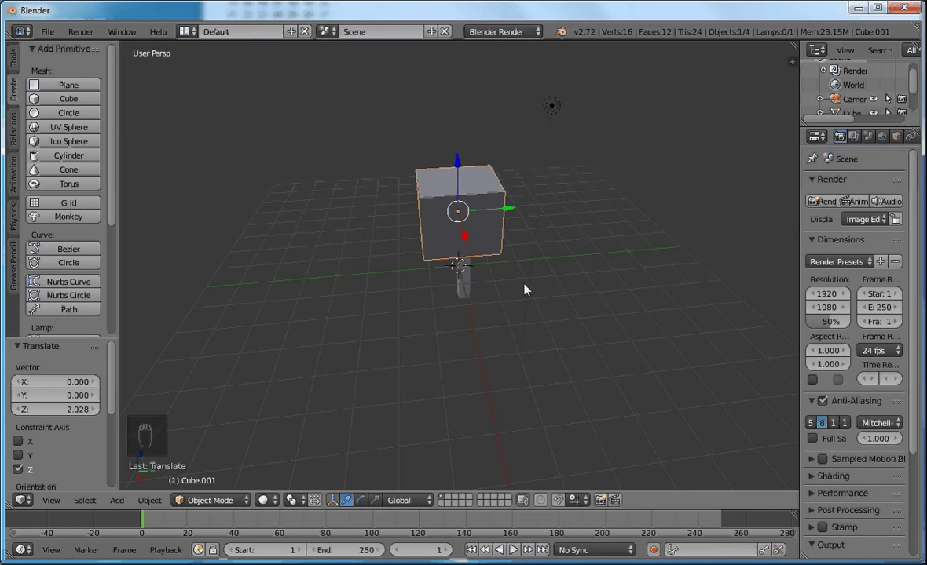
key("F12")
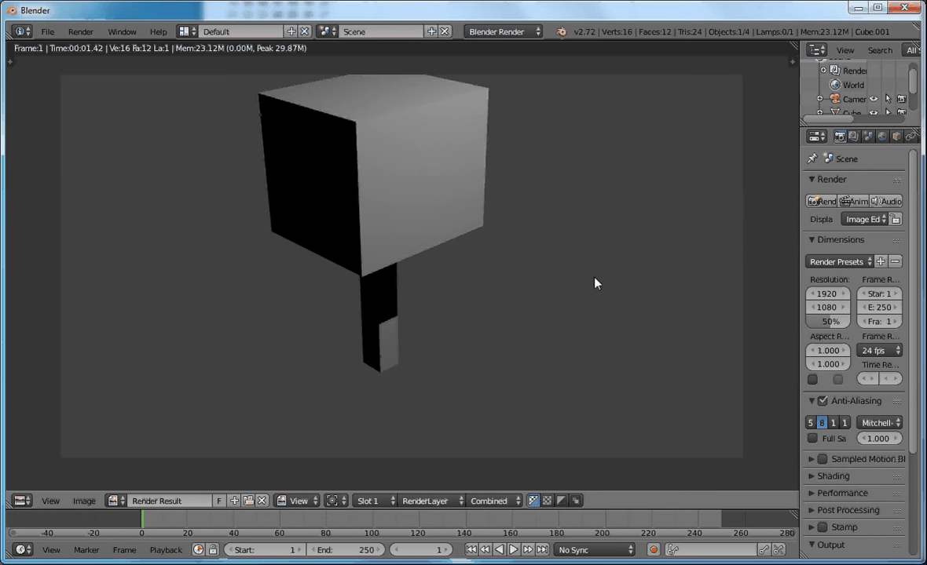
key("Escape")
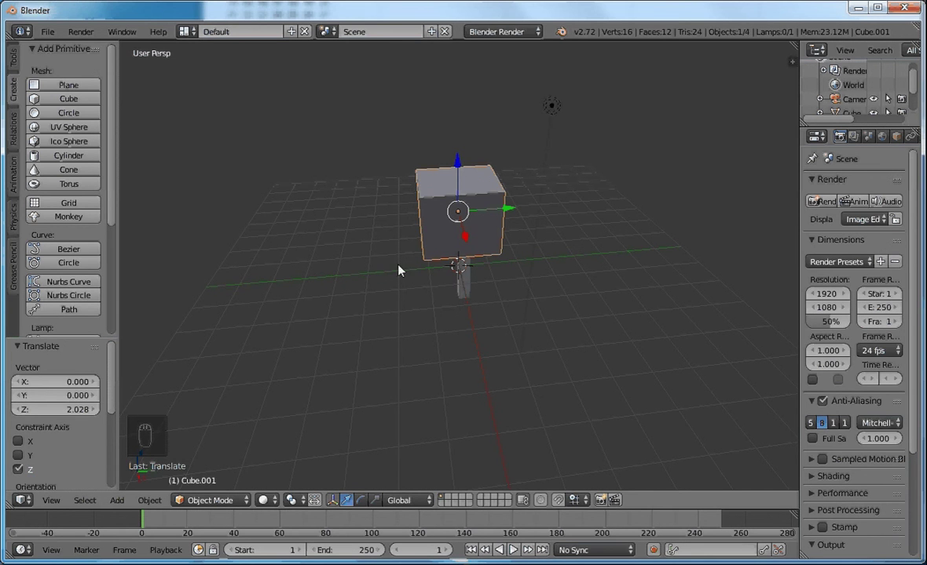
- Scale the top block uniformly by a factor of about 0.665 and enlarge it again by about 1.161
middle_click_drag(399, 271, 465, 315)
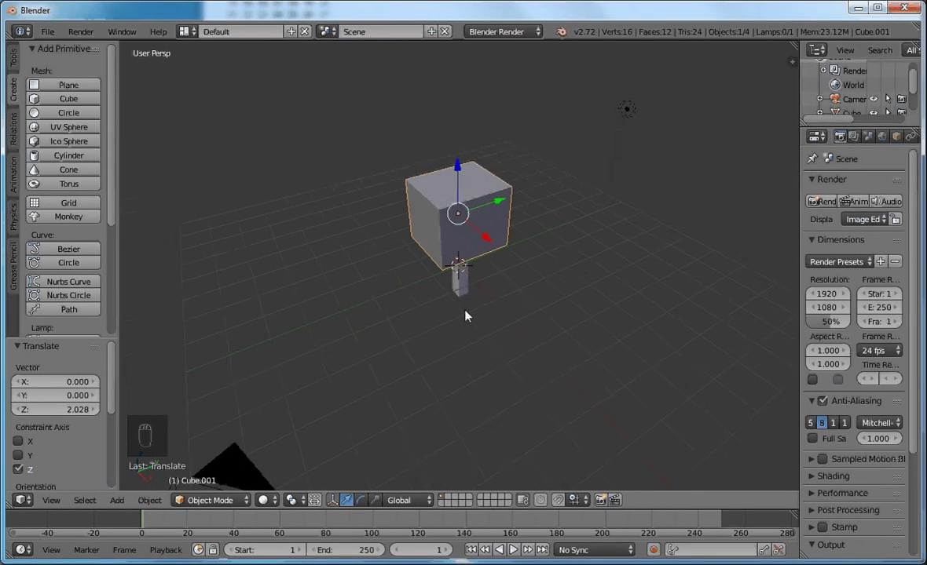
scroll(466, 315, "up", 2)
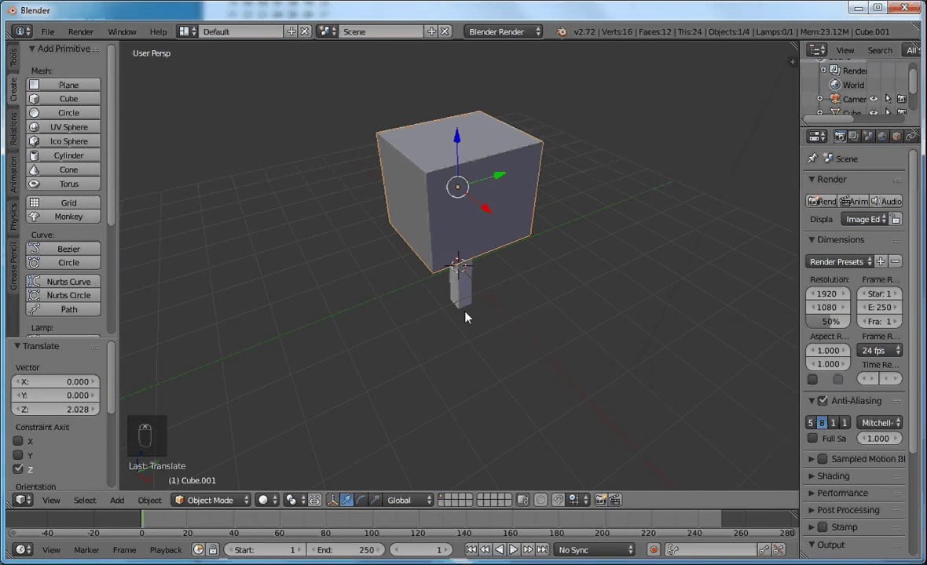
left_click(375, 503)
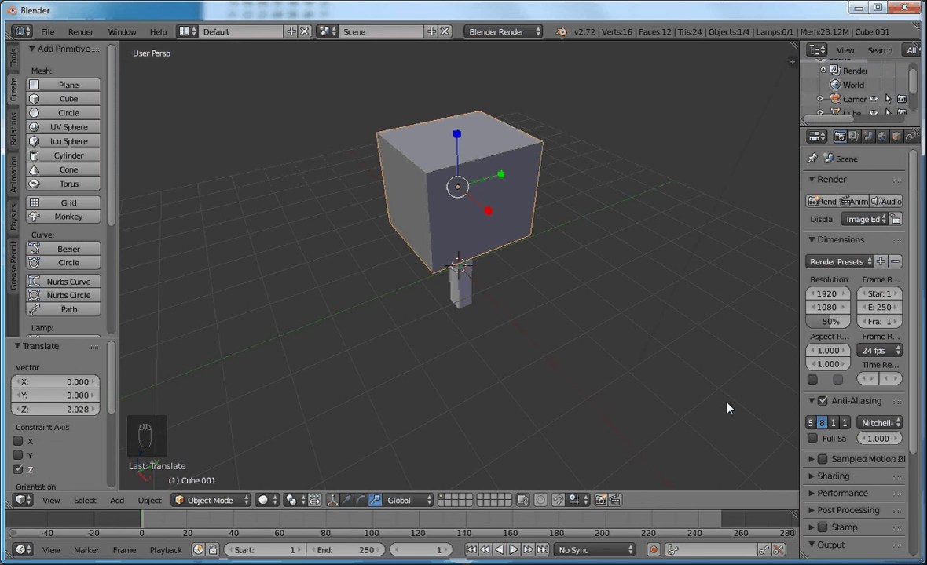
key("s")
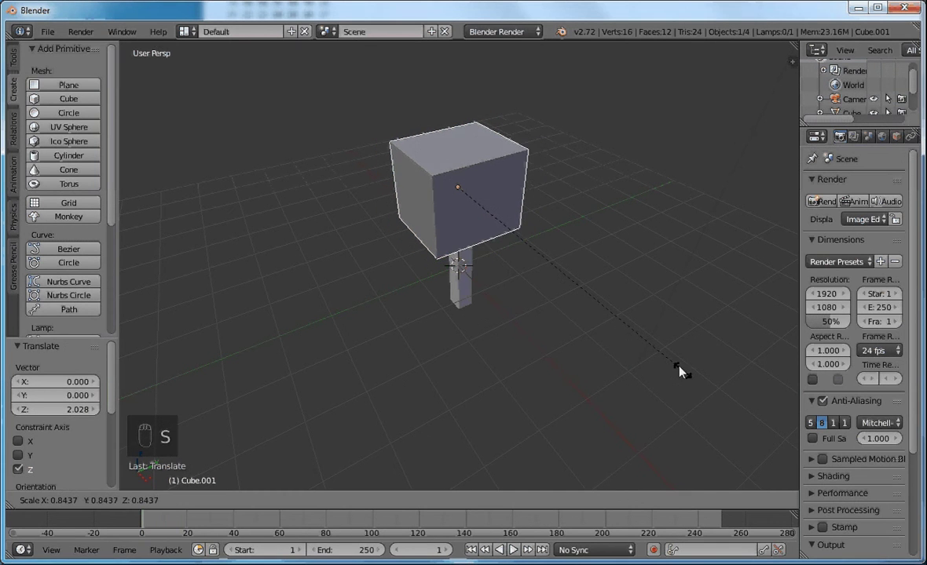
left_click(578, 389)
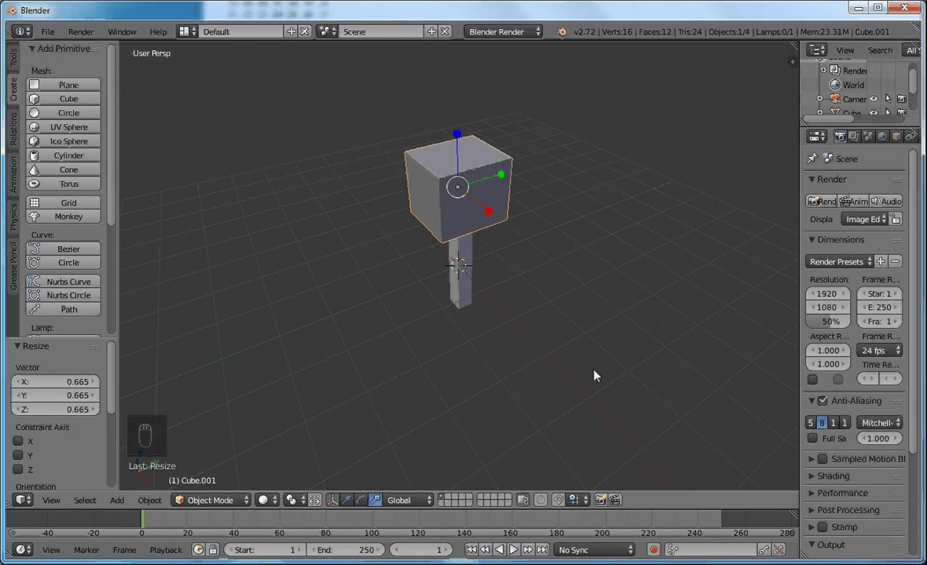
key("s")
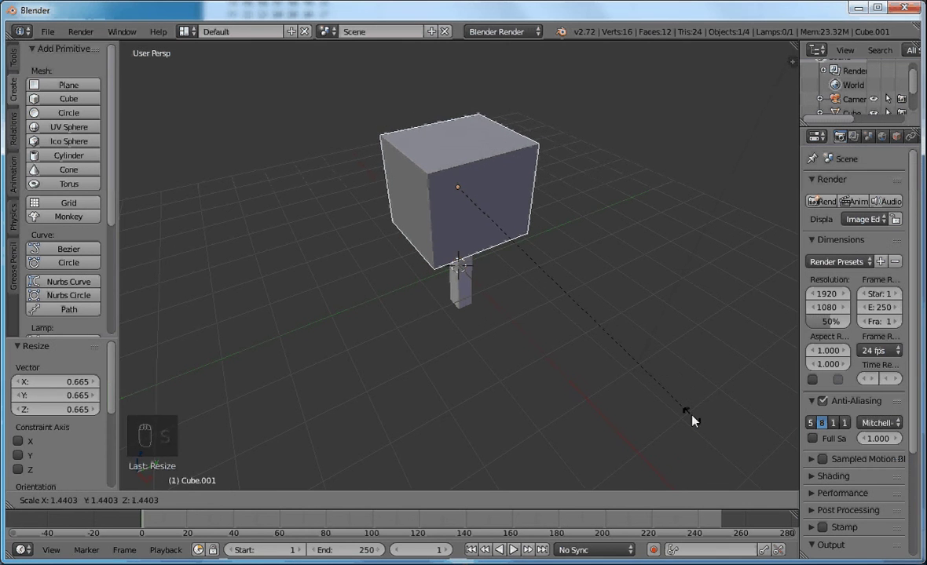
left_click(651, 371)
- Add a third cube with radius 1 at the origin and shrink it uniformly in two passes, the last by about 0.718
middle_click_drag(515, 287, 532, 319)
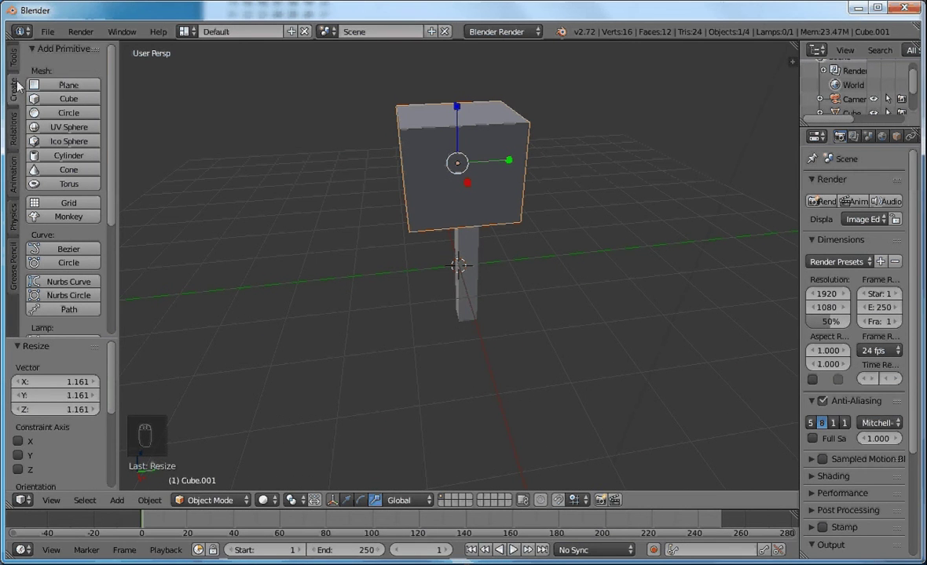
left_click(60, 98)
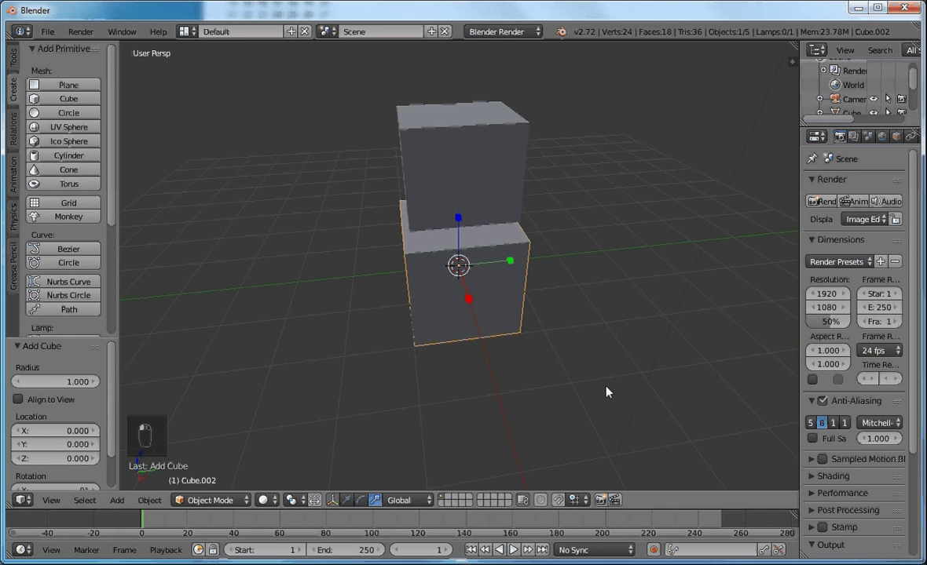
key("s")
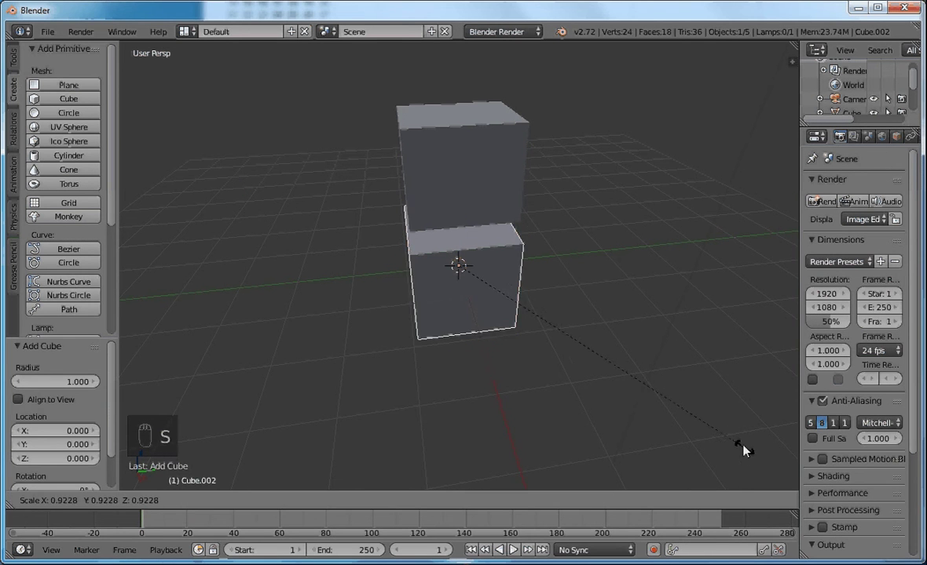
left_click(682, 407)
key("s")
left_click(653, 398)
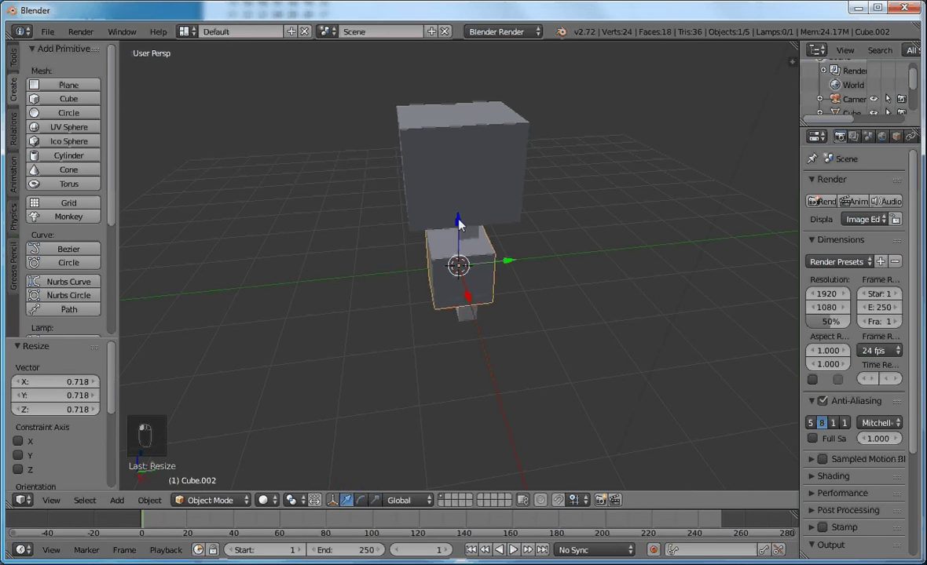
- Raise the third cube along the Z axis to the block's upper edge and shift it about 0.684 along Y
left_click_drag(458, 218, 495, 90)
left_click_drag(507, 128, 554, 134)
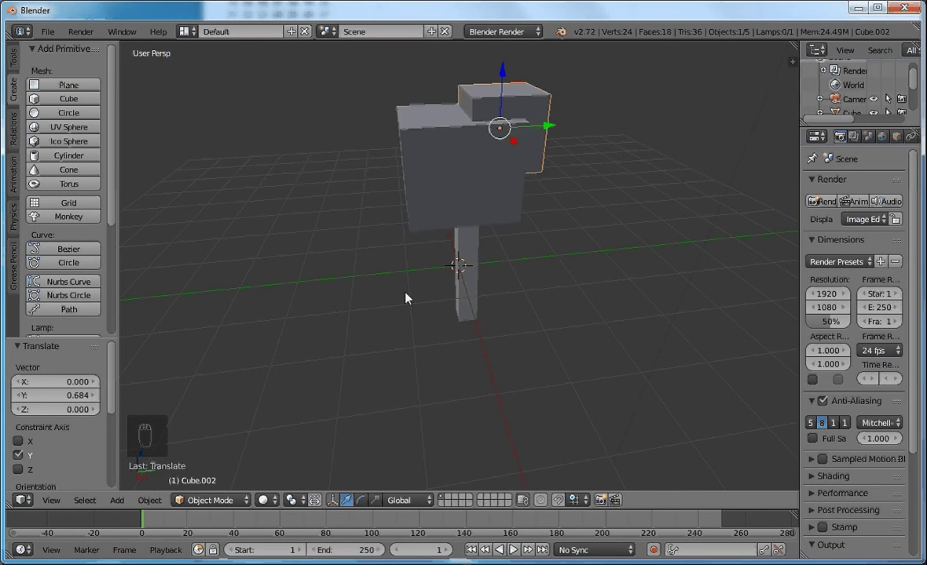
- Add a fourth cube with radius 1, raise it about 1.141 along the Z axis and scale it down uniformly
left_click(74, 101)
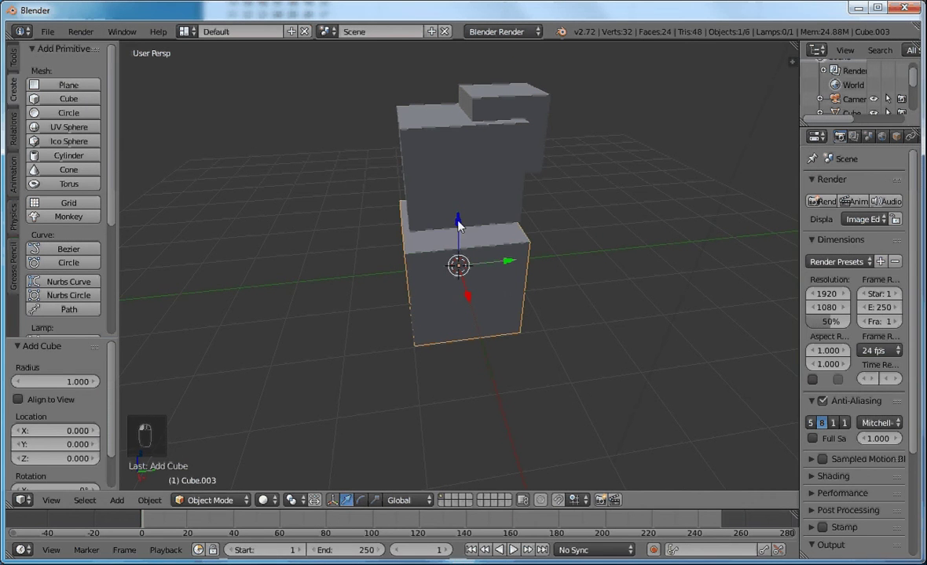
left_click_drag(458, 224, 461, 173)
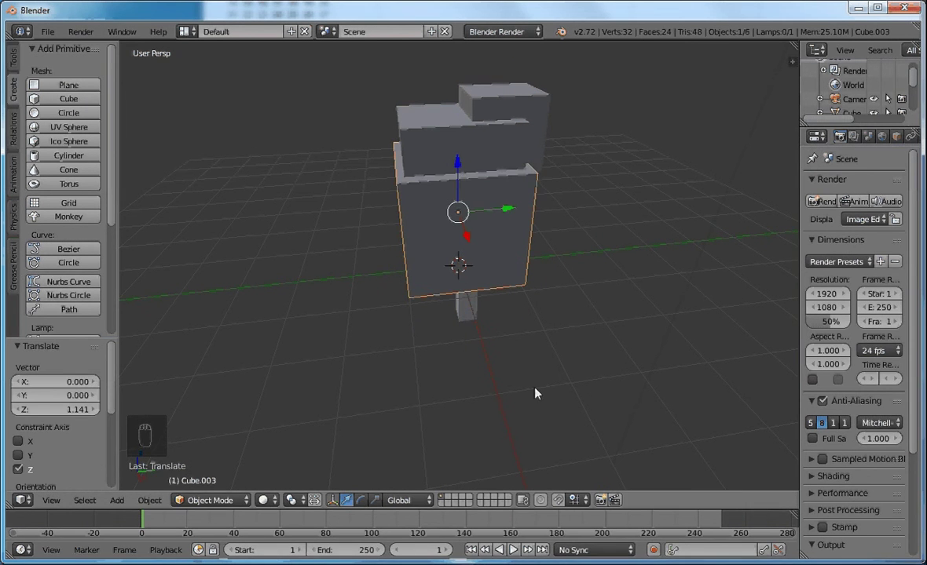
key("s")
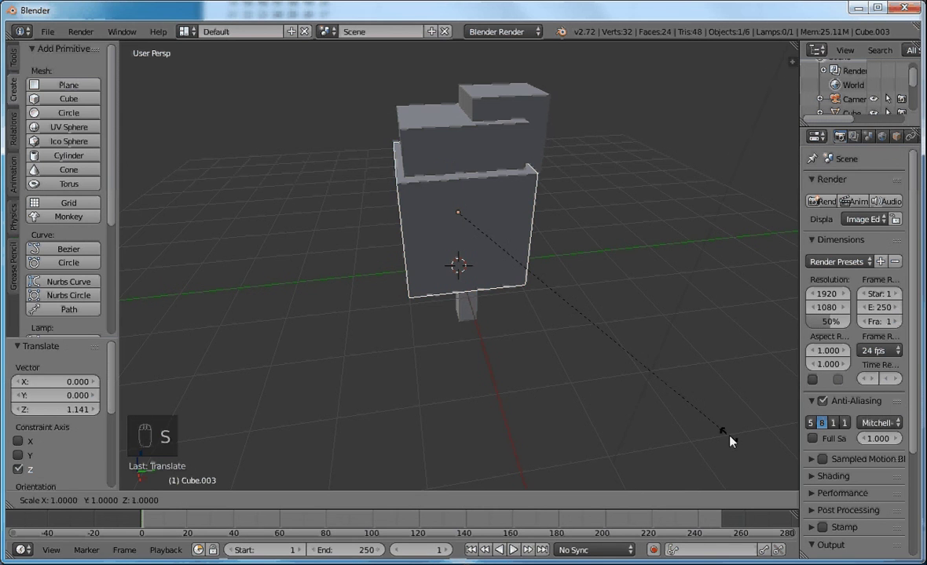
left_click(602, 304)
- Shift the fourth cube in the negative Y direction to the large block's side and raise it about 0.513 along Z
left_click_drag(507, 207, 457, 213)
left_click_drag(403, 168, 374, 138)
- Rotate the small lower side cube by about -26.6° around the X axis
middle_click_drag(536, 288, 572, 292)
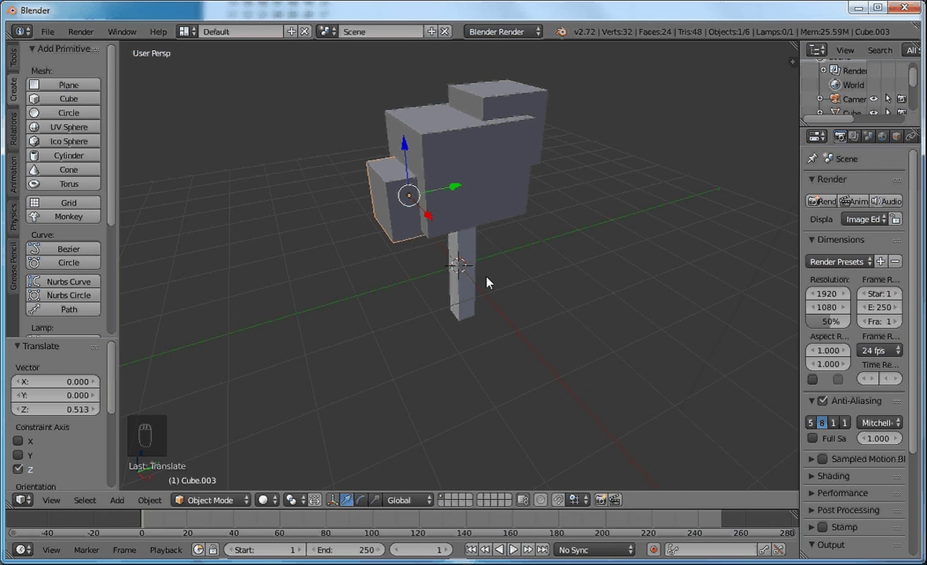
left_click(359, 502)
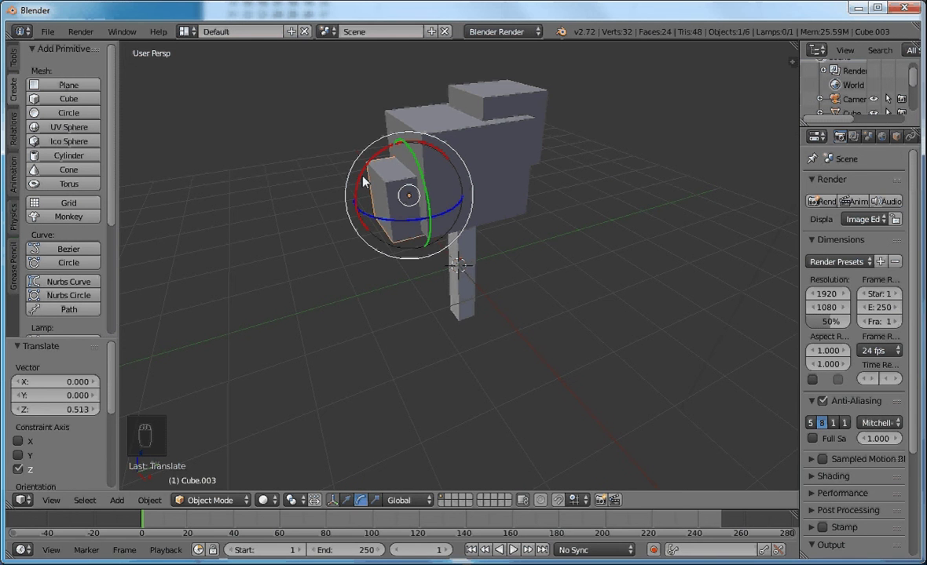
left_click_drag(366, 179, 485, 170)
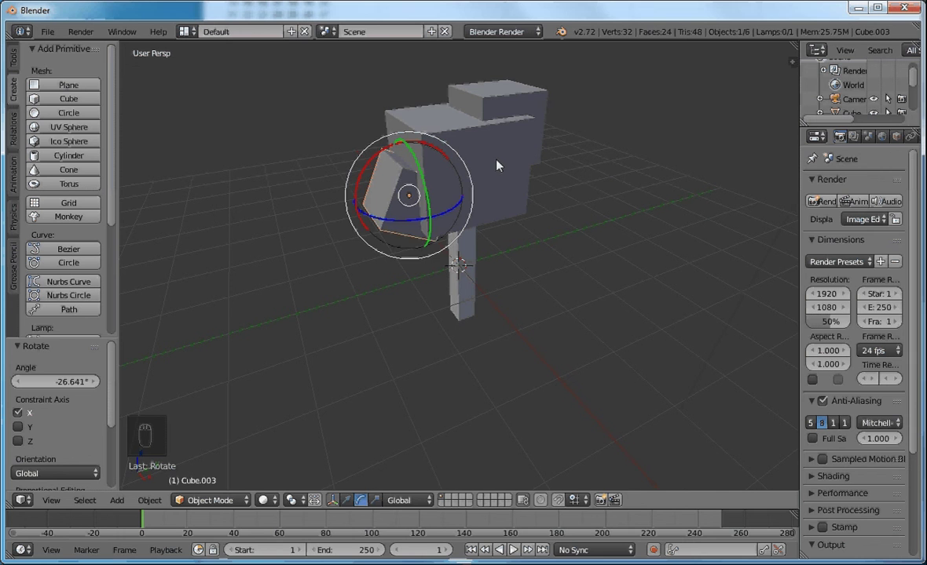
- Rotate the large block about 49.2° around the X axis and the small upper cube about 29.5° around the Y axis
right_click(496, 164)
key("r")
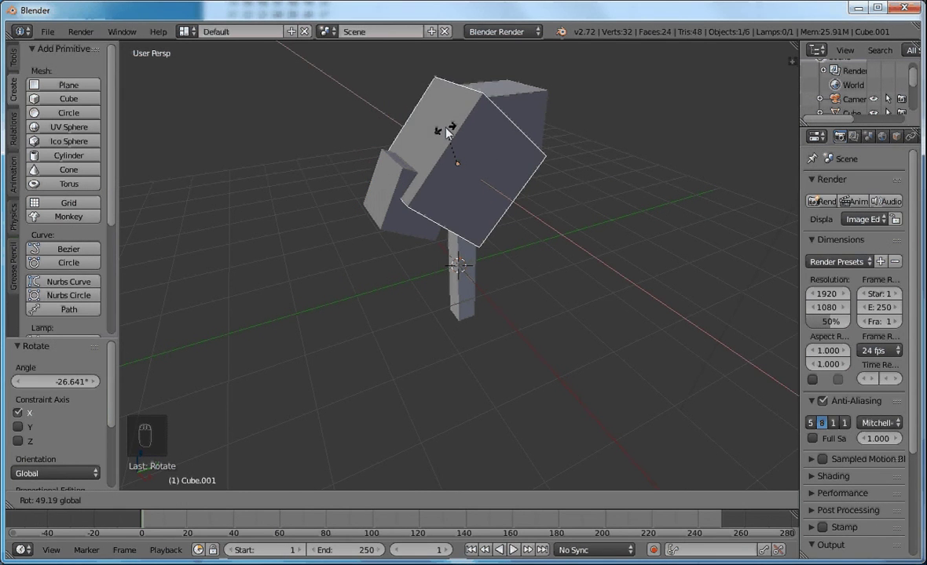
left_click(446, 134)
right_click(528, 115)
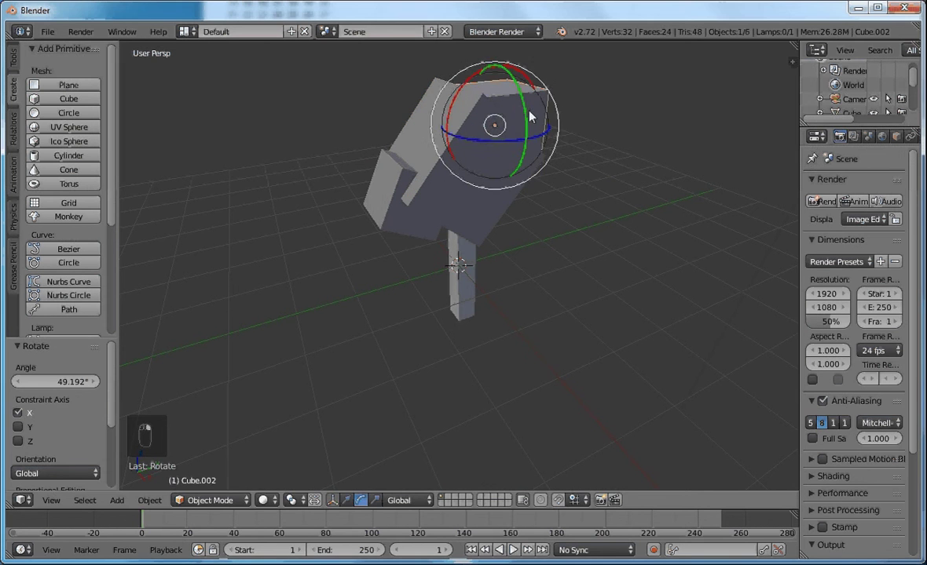
left_click_drag(527, 124, 496, 167)
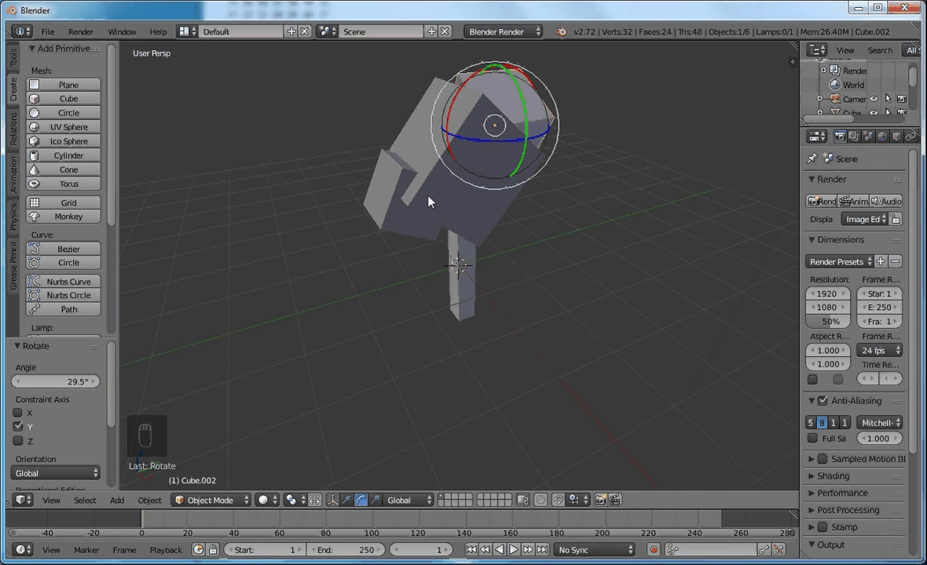
- Rotate the large block about 42.35° around the Z axis
right_click(474, 229)
key("r")
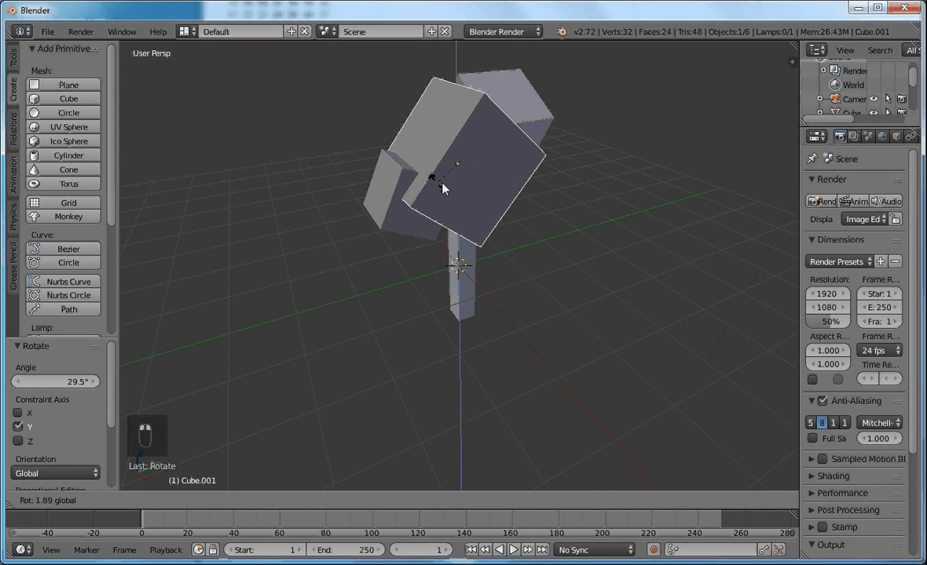
key("z")
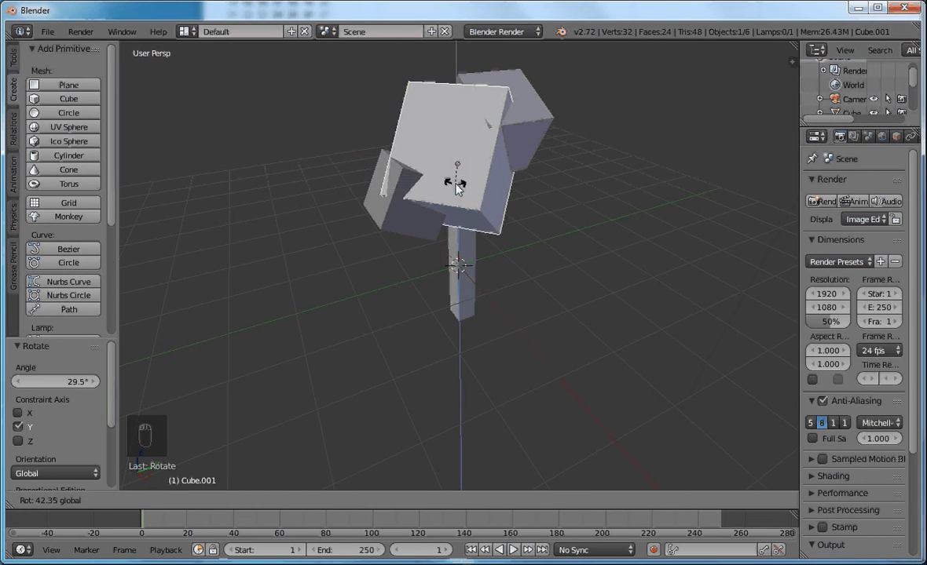
left_click(451, 188)
- Rotate the small upper cube freely by about 14.7° without an axis constraint and render the scene
right_click(518, 132)
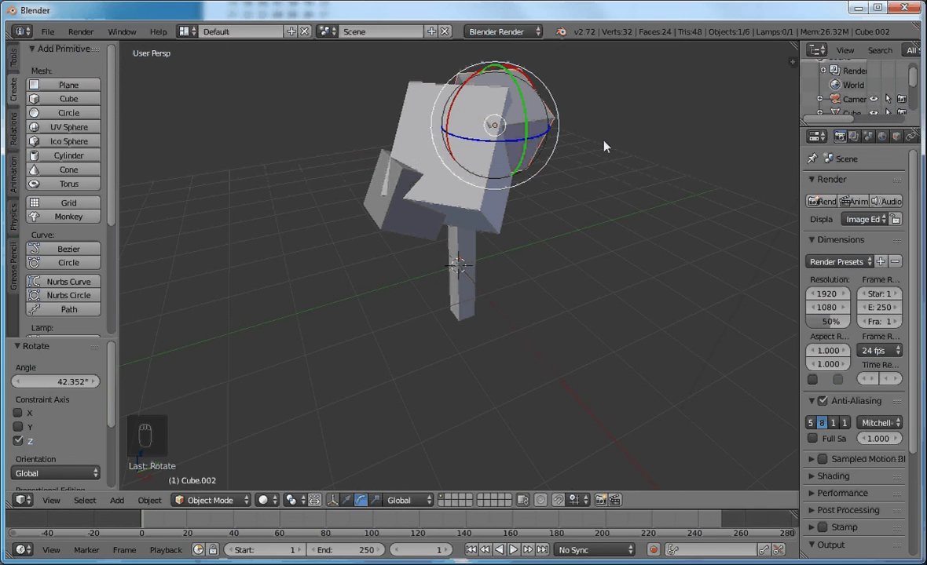
key("r")
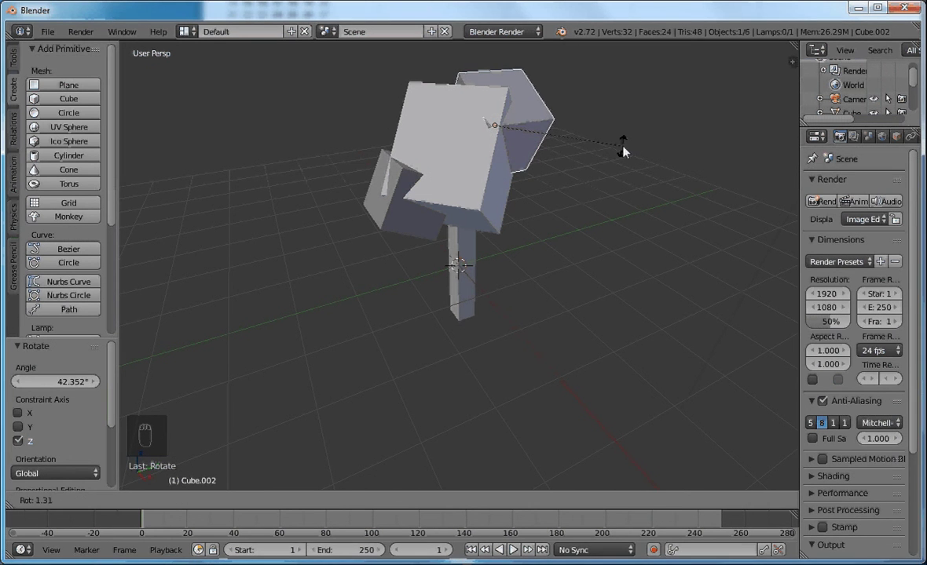
left_click(596, 180)
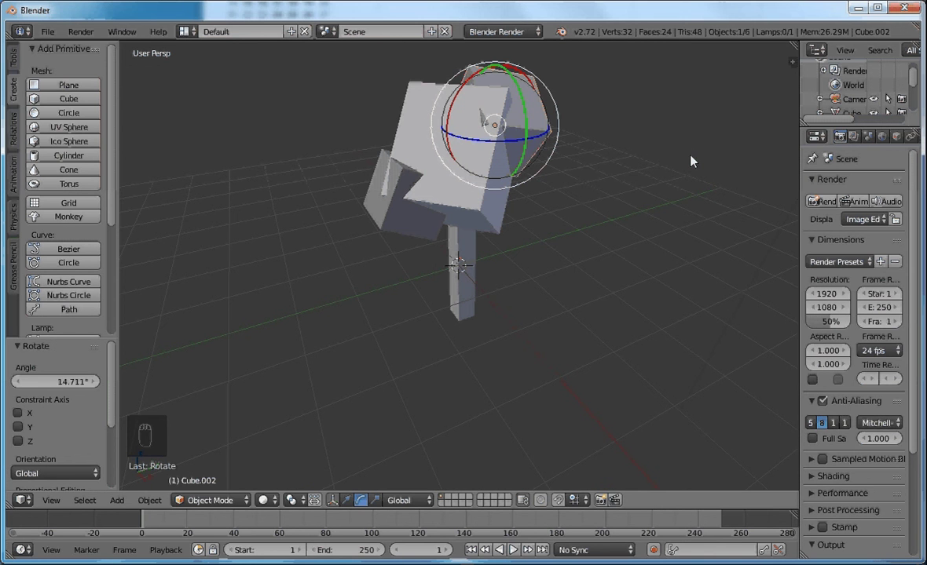
key("F12")
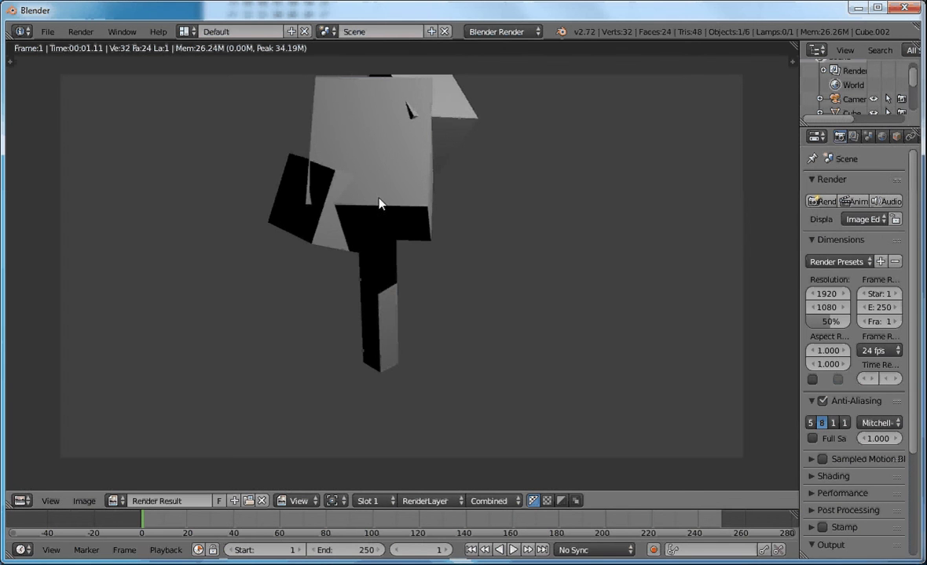
key("Escape")
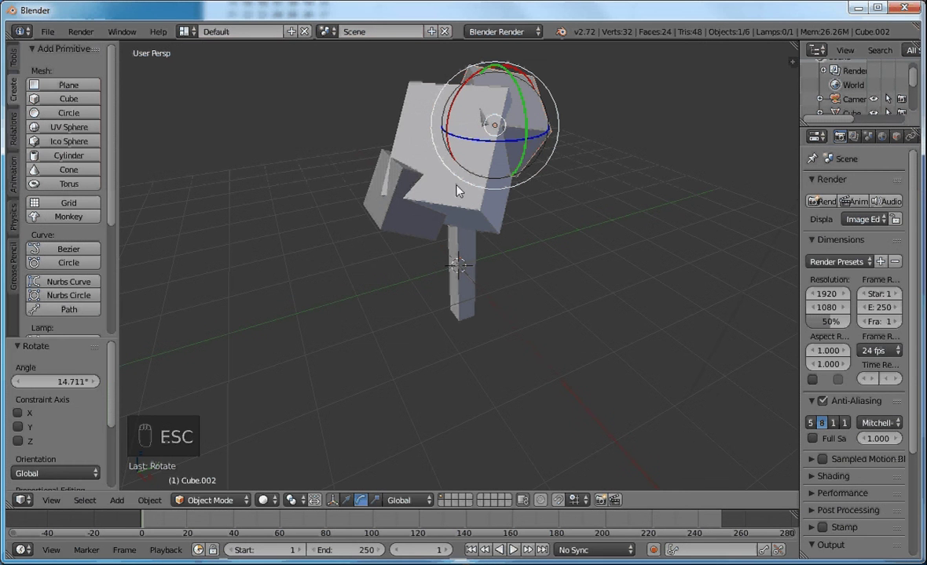
- Move the small upper cube about 0.175 along the Y axis and the lower side cube about -0.121 along Y
left_click(347, 500)
left_click_drag(534, 126, 541, 118)
right_click(392, 208)
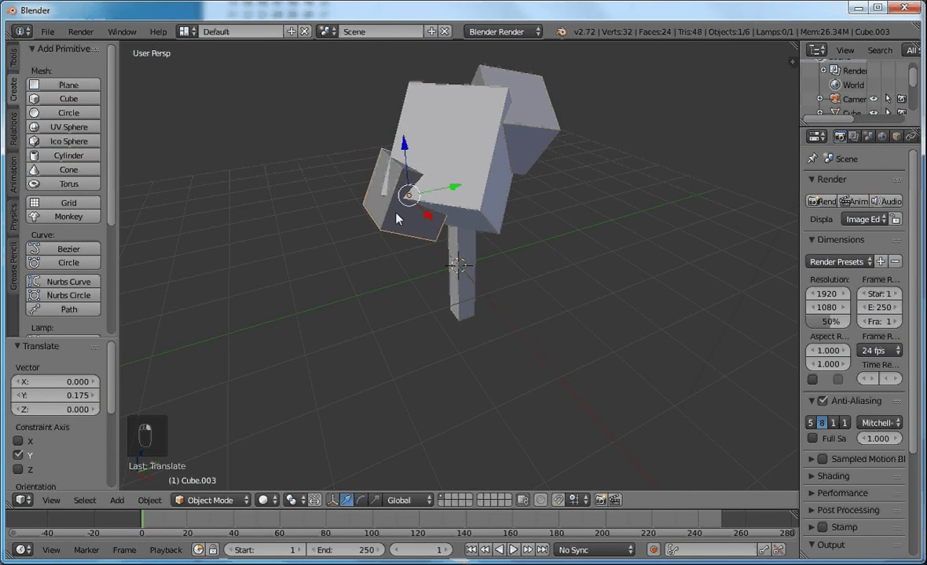
key("shift+d")
key("y")
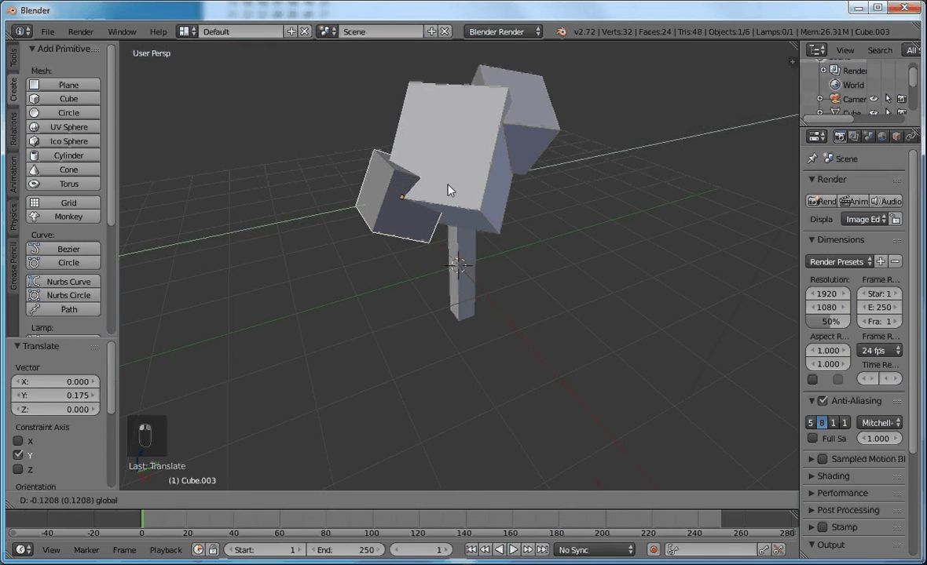
left_click(447, 190)
left_click(562, 204)
- Render the scene again and inspect the post and lower blocks up close
key("F12")
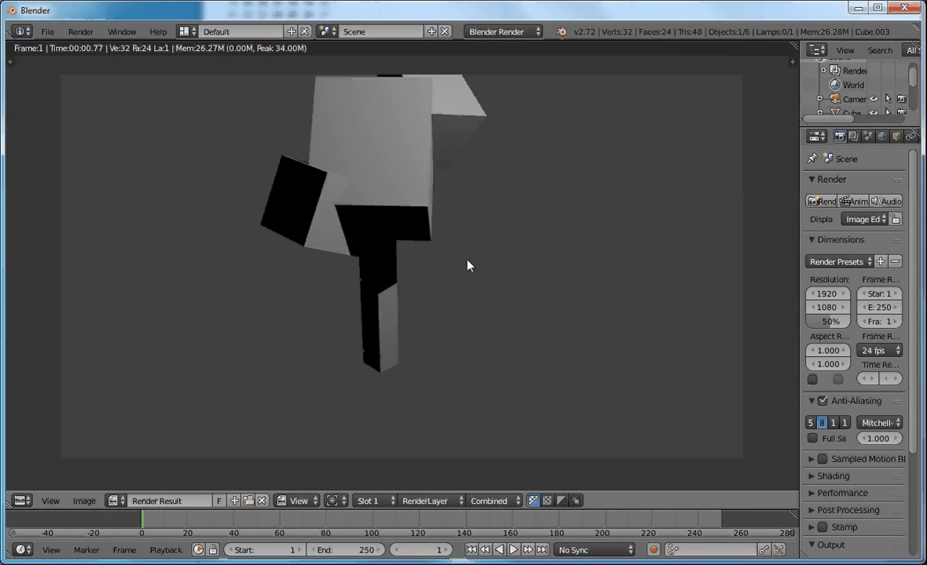
scroll(482, 251, "up", 3)
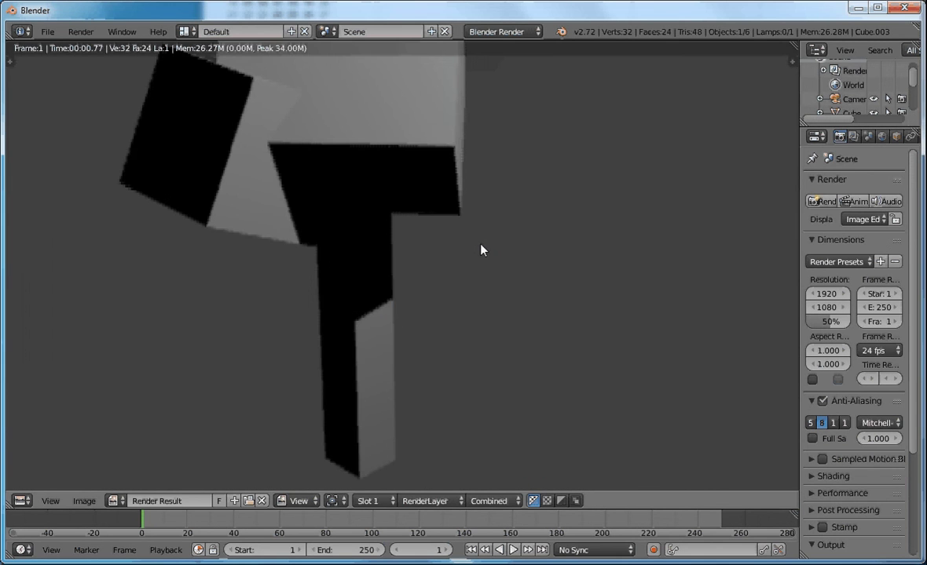
key("Escape")
middle_click_drag(574, 209, 528, 203)
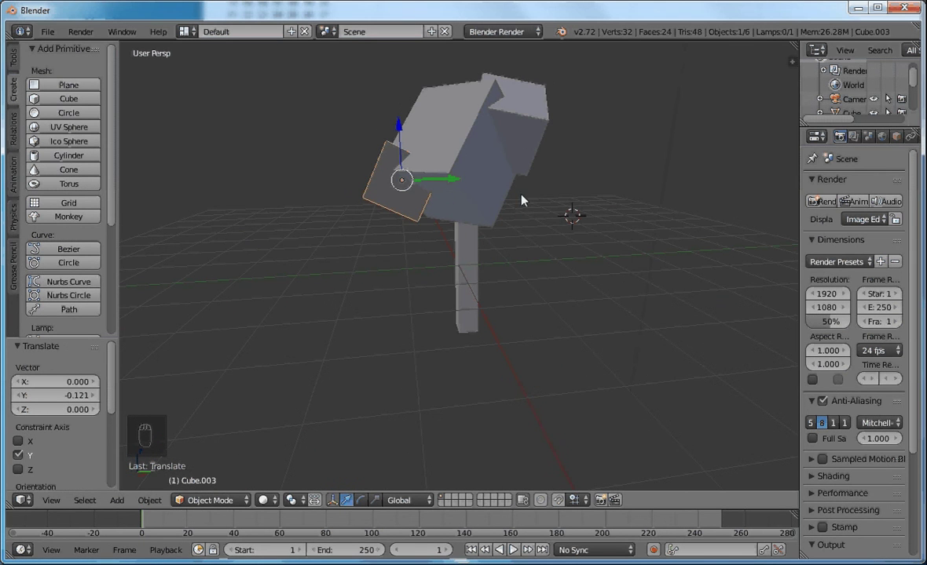